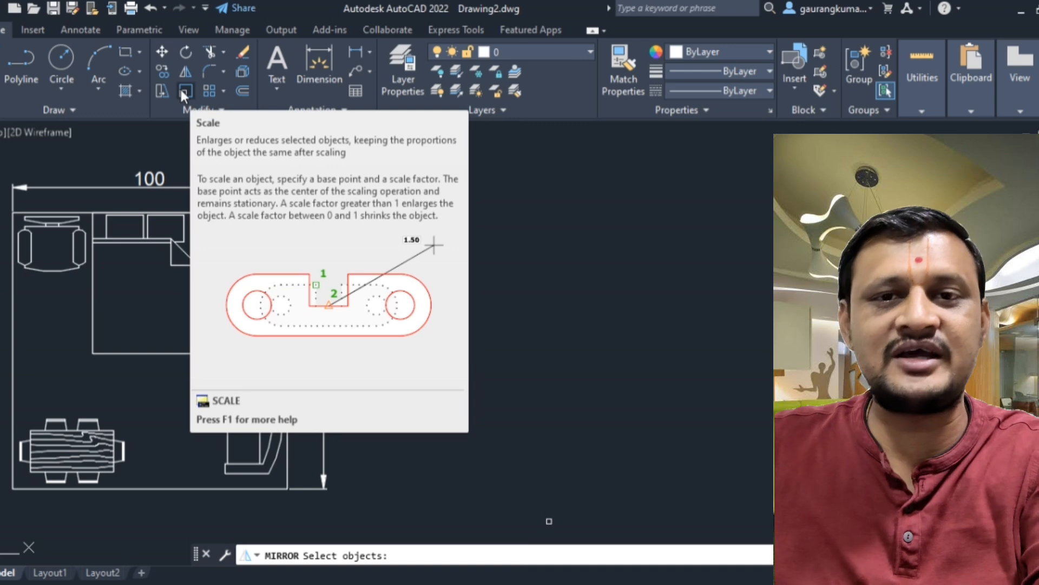
- Try scaling the whole dimensioned room plan by a factor of 1.5 about its upper-left corner, and undo the scaling
key("Escape")
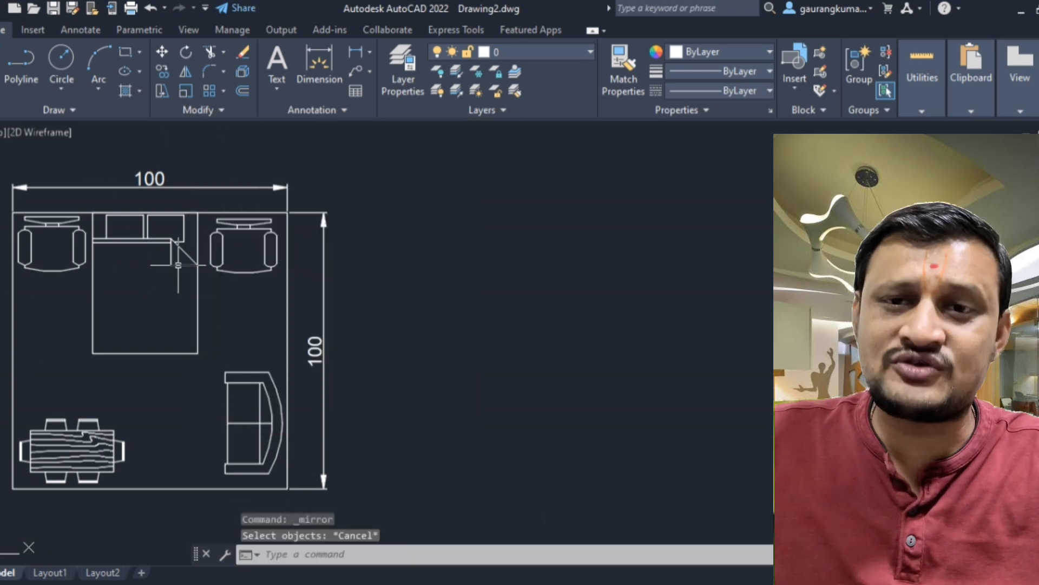
mouse_move(178, 265)
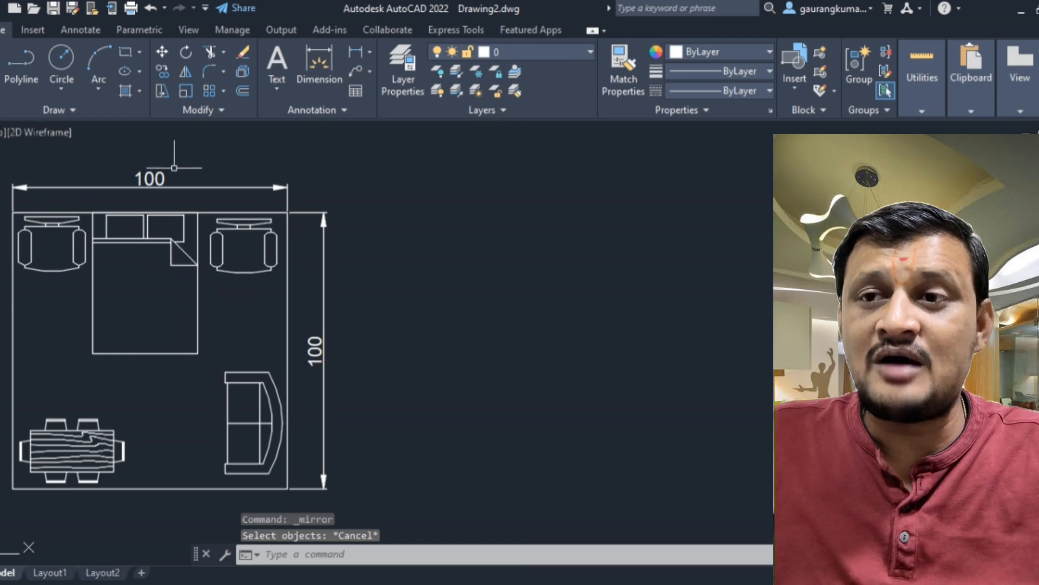
middle_click_drag(180, 184, 198, 193)
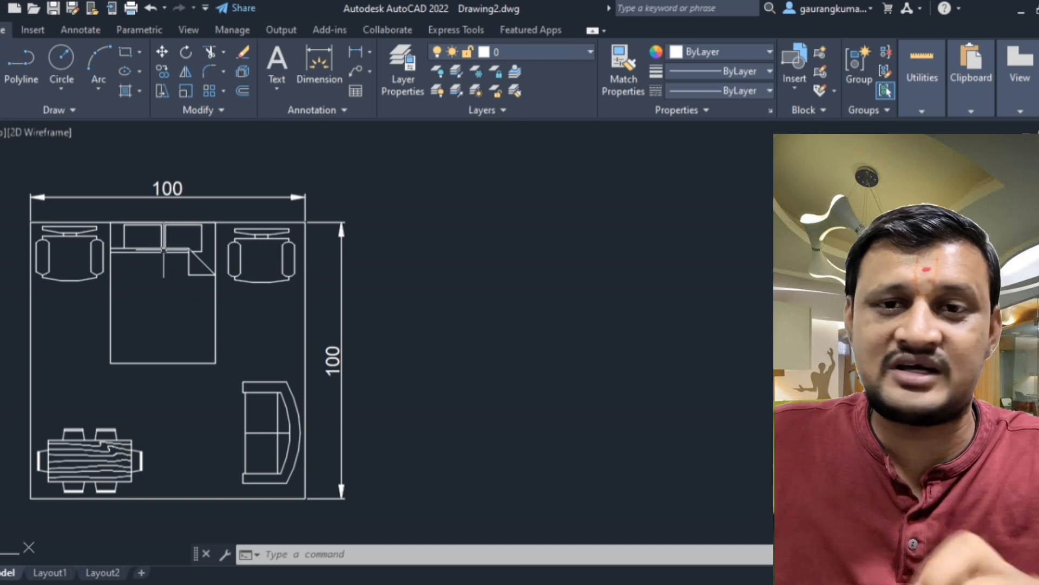
left_click(415, 157)
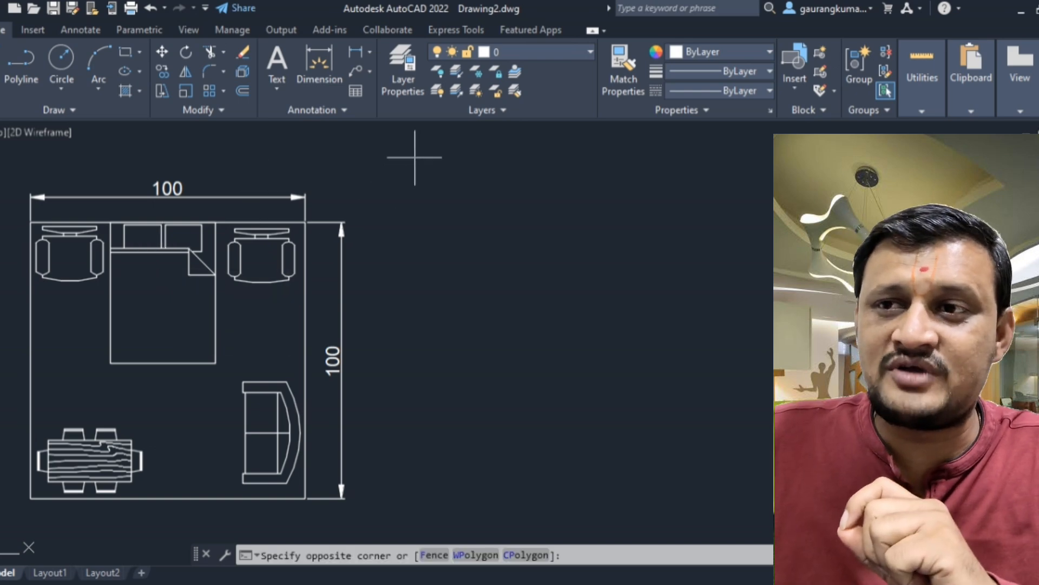
left_click(19, 514)
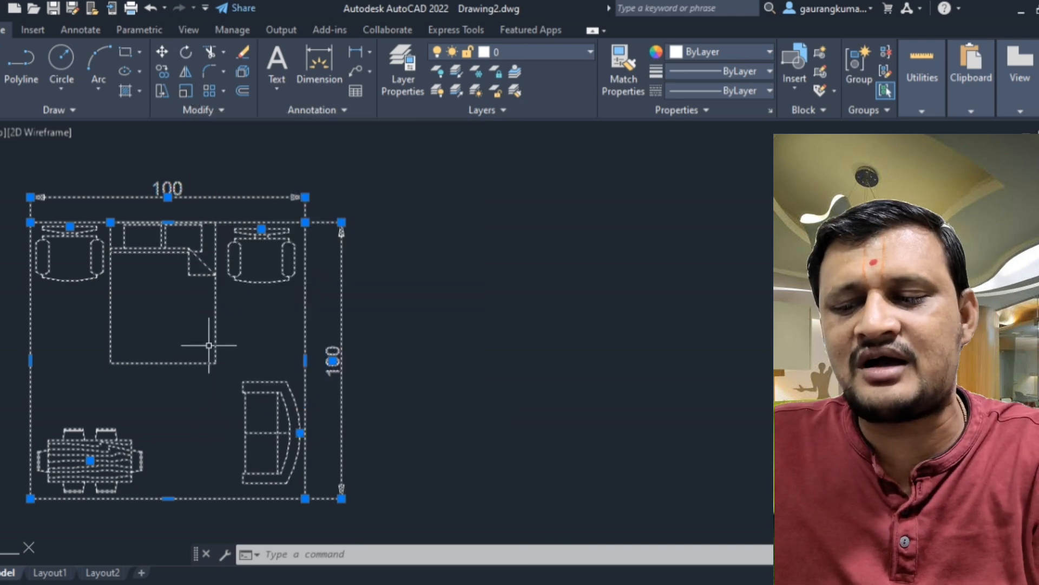
type("sc")
key("Return")
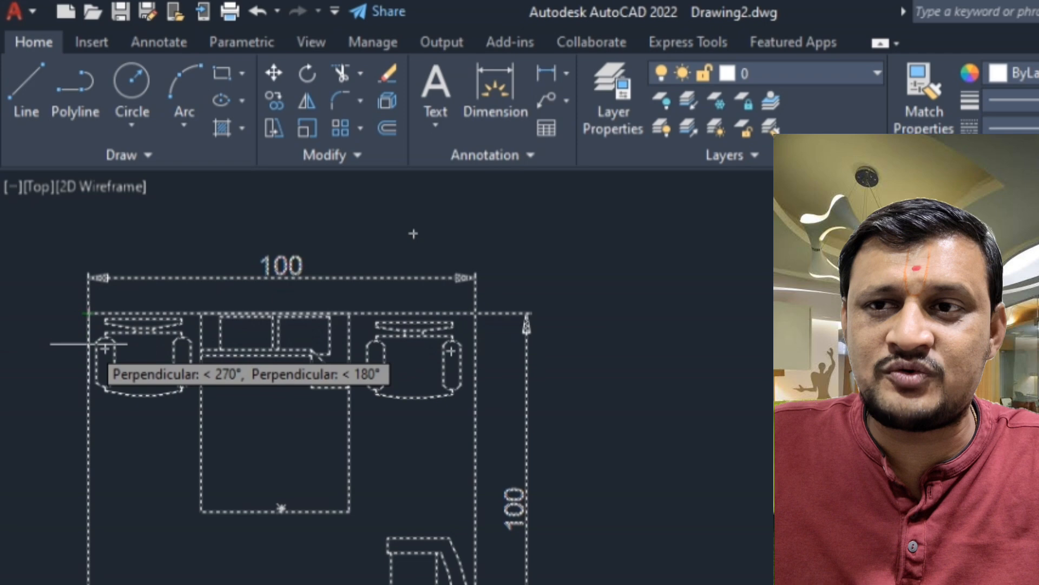
left_click(89, 313)
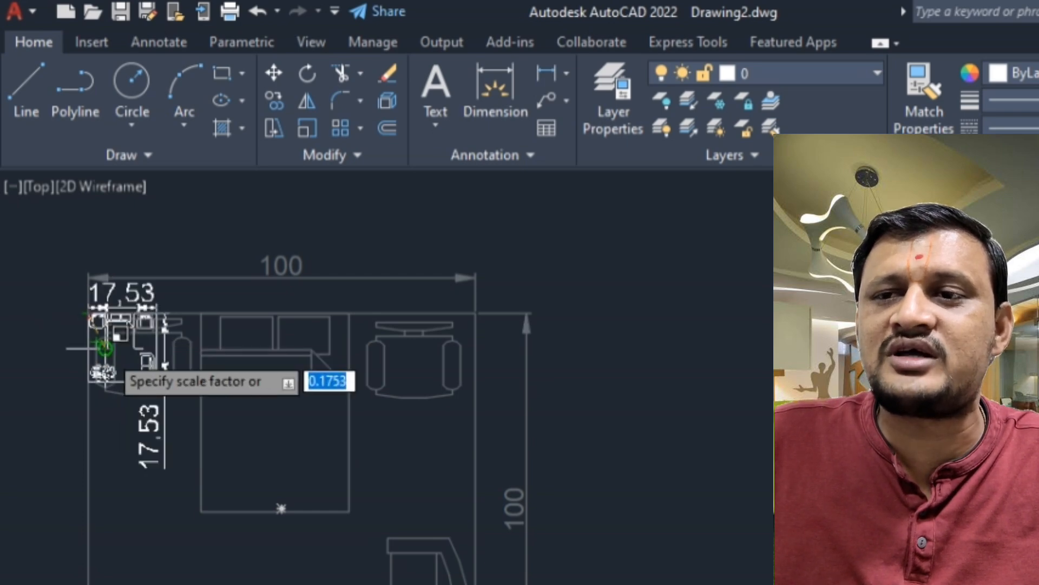
type("1.5")
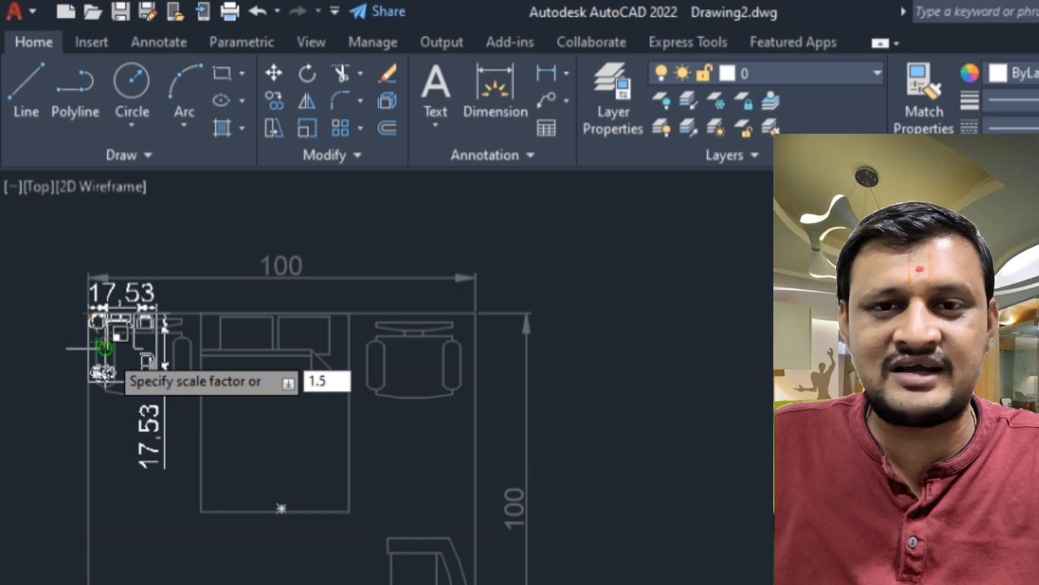
key("Return")
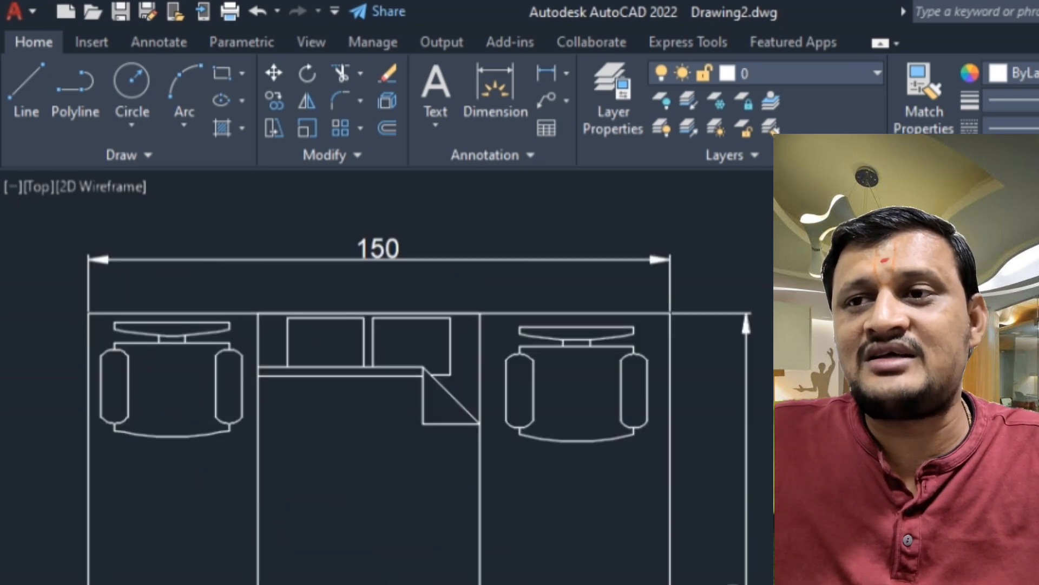
scroll(307, 257, "down", 3)
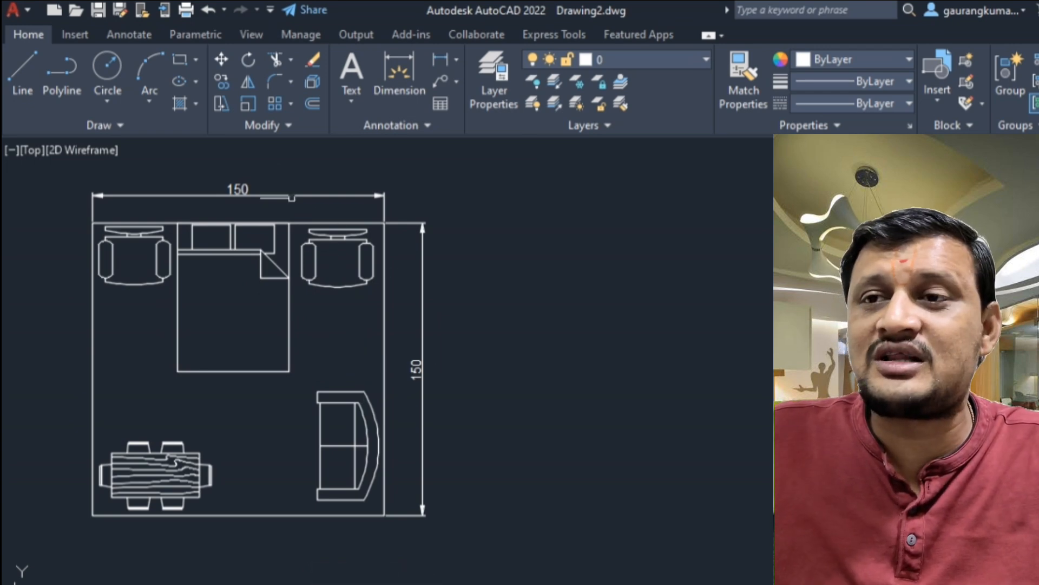
key("ctrl+z")
key("ctrl+z")
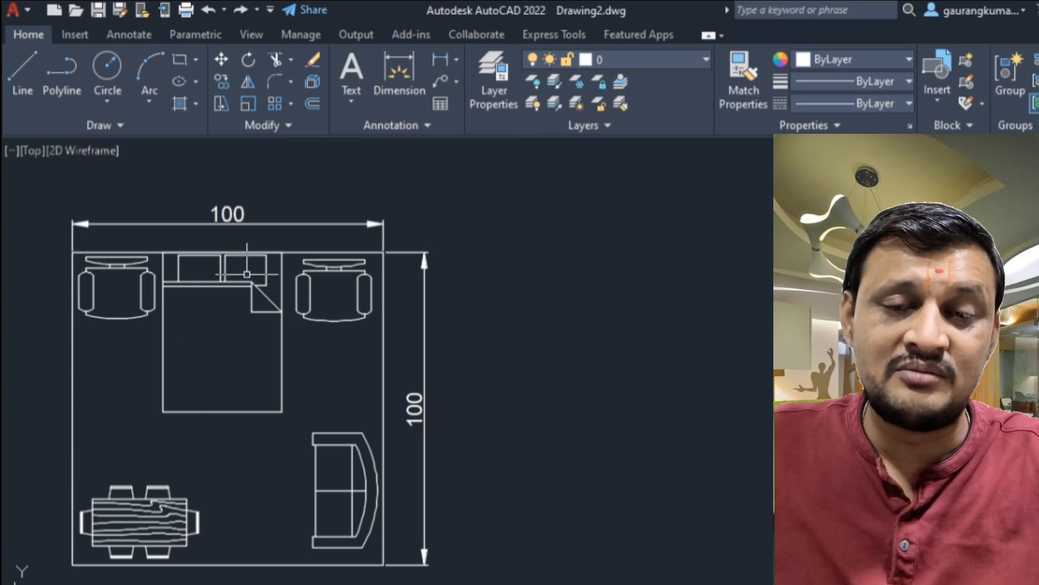
left_click(513, 161)
left_click(35, 581)
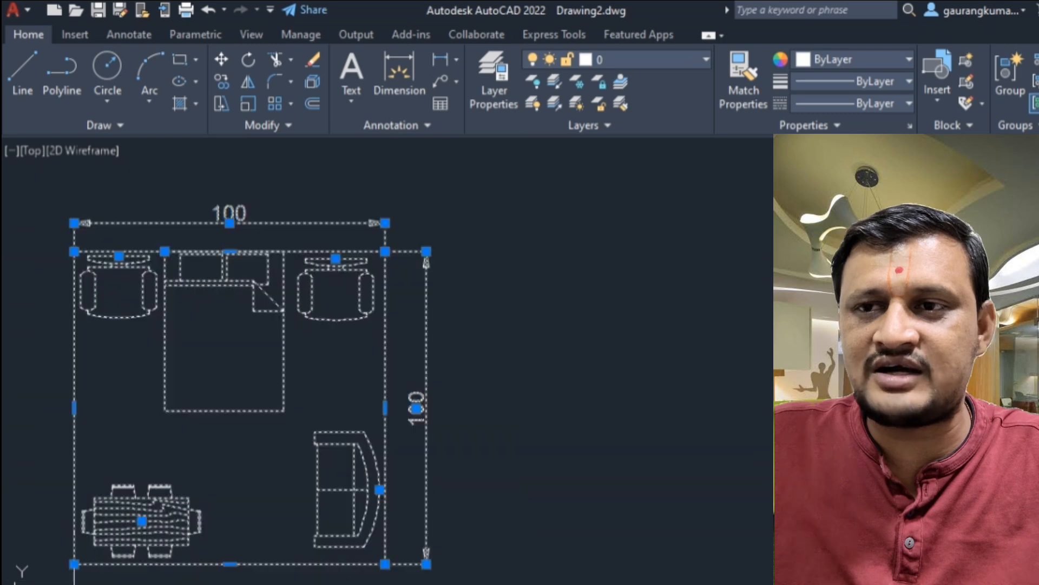
type("c")
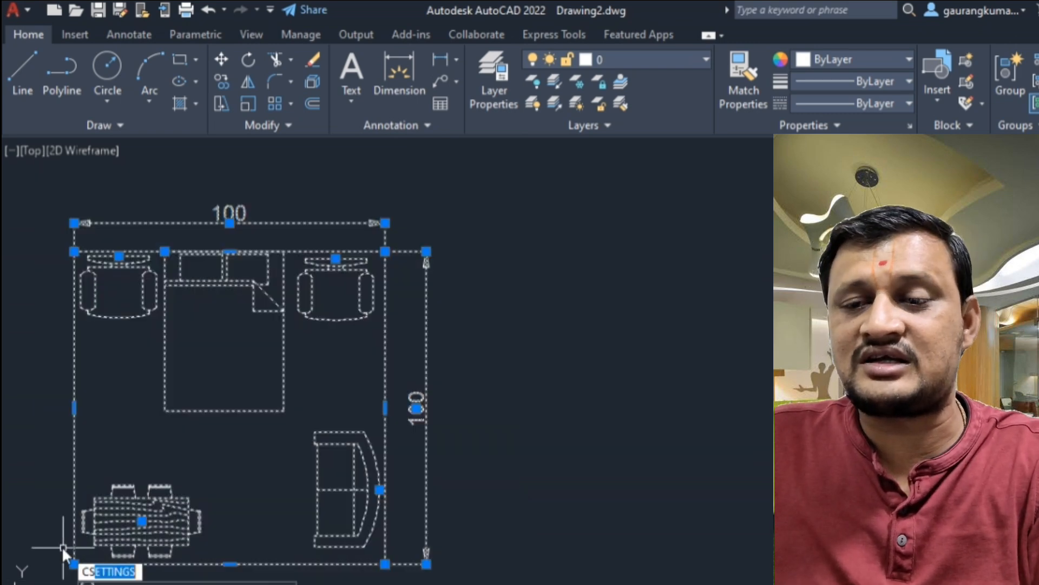
key("Escape")
- Try scaling the whole room plan freehand about its upper-left corner to about 150 wide, and undo the scaling
type("sc")
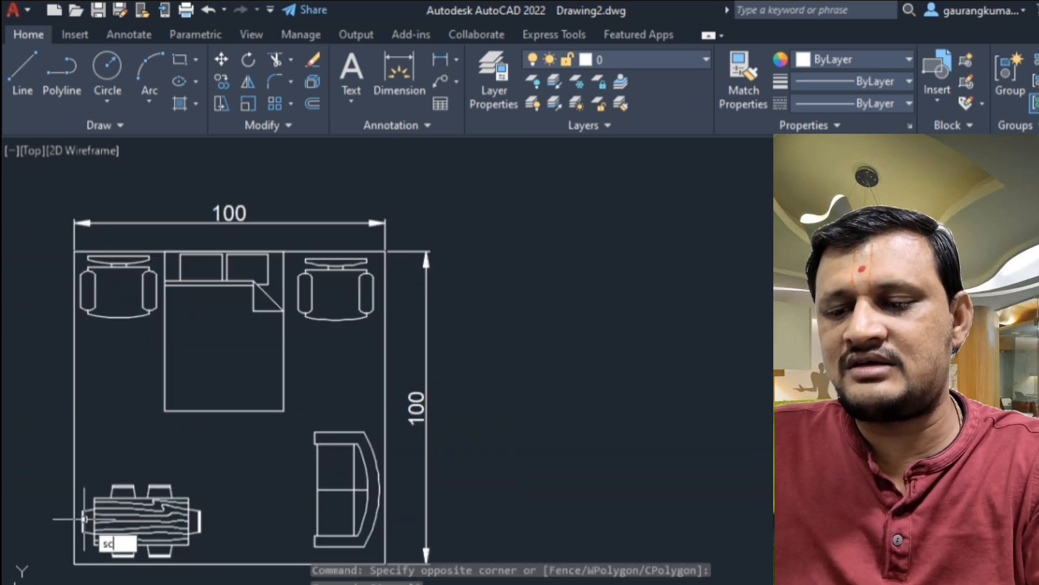
key("Return")
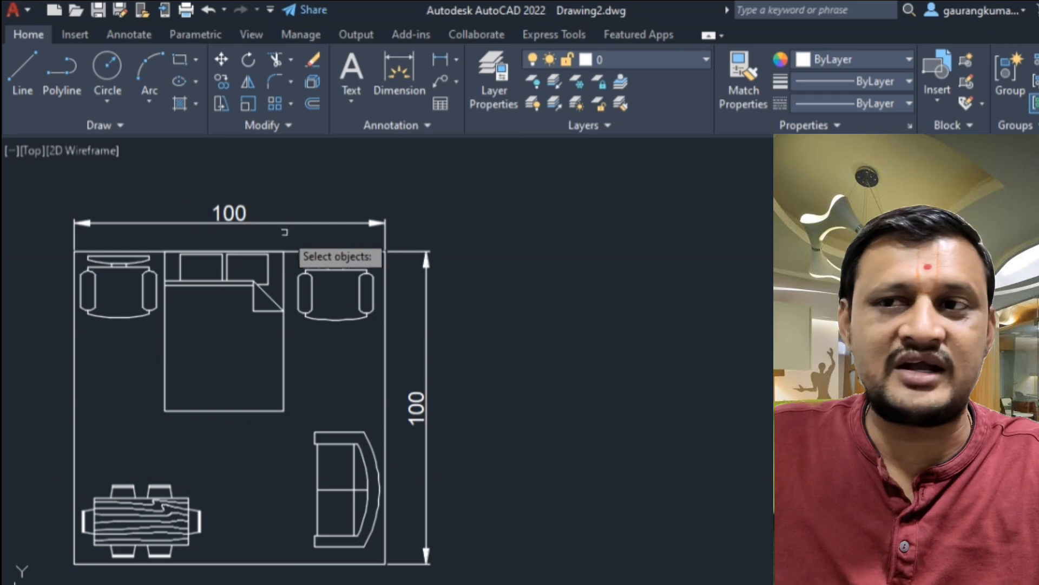
left_click(493, 173)
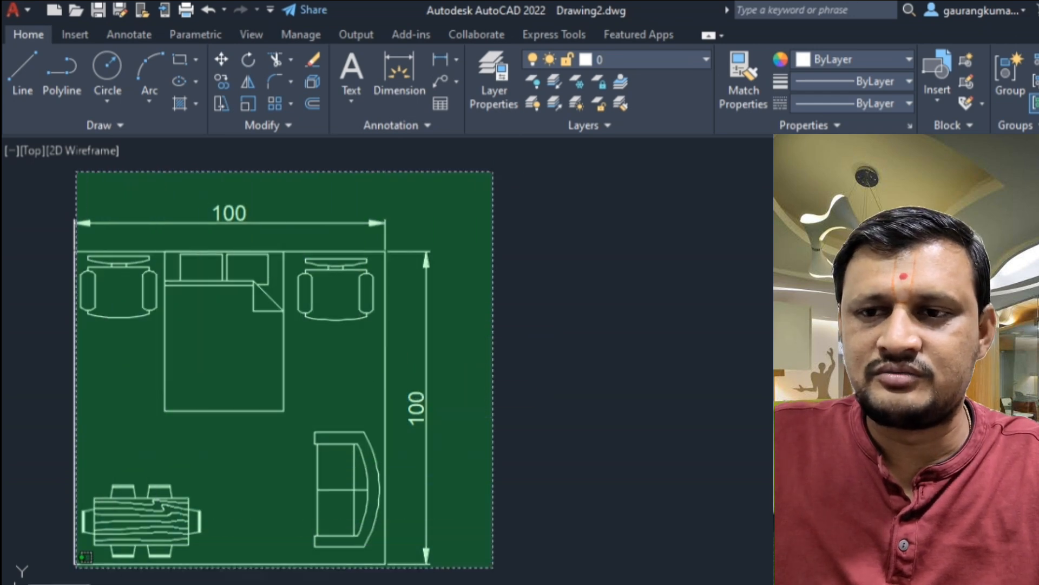
left_click(52, 578)
key("Return")
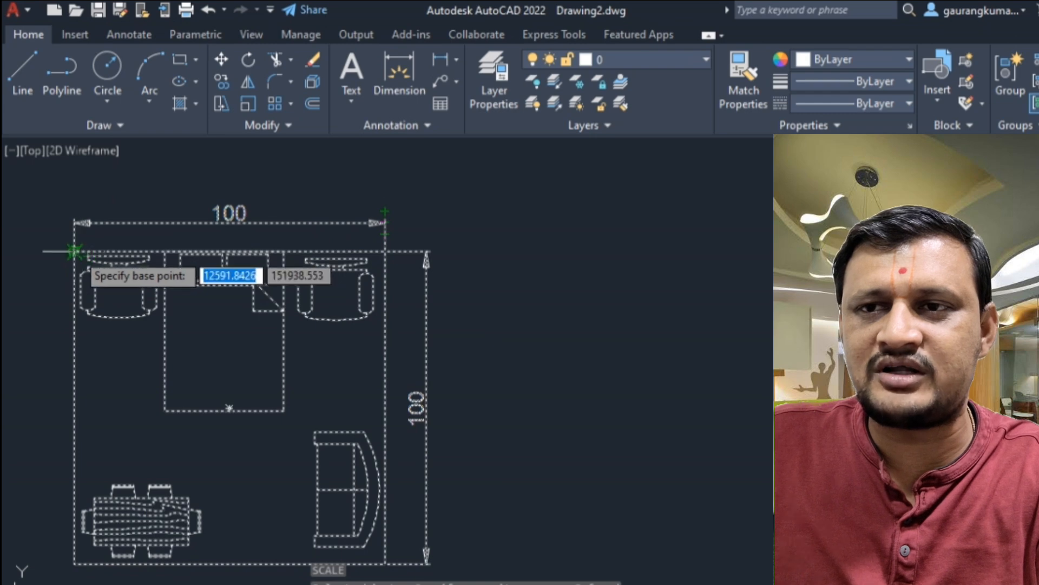
left_click(75, 251)
scroll(163, 265, "down", 3)
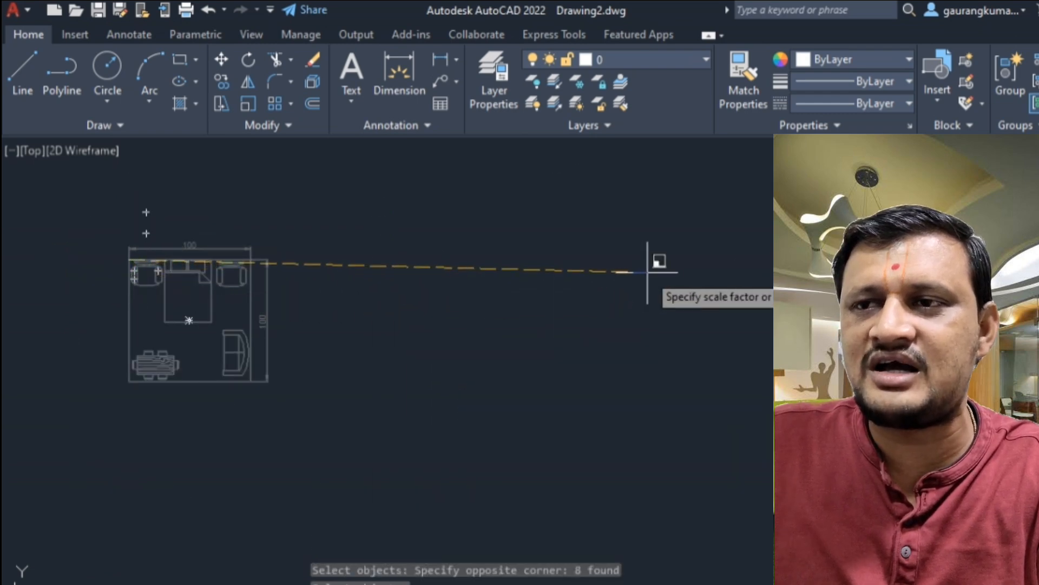
scroll(277, 217, "down", 2)
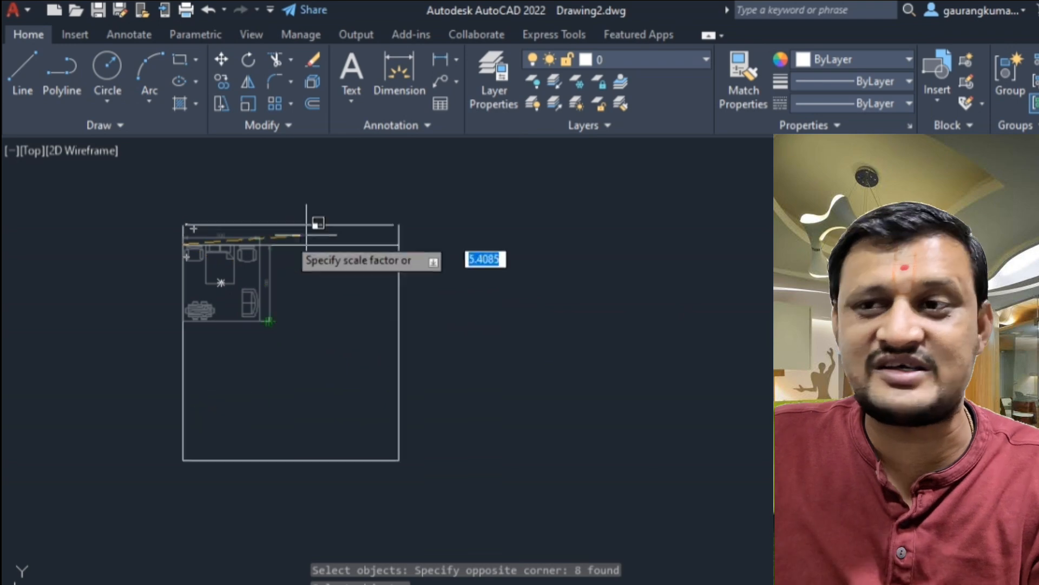
scroll(198, 238, "up", 3)
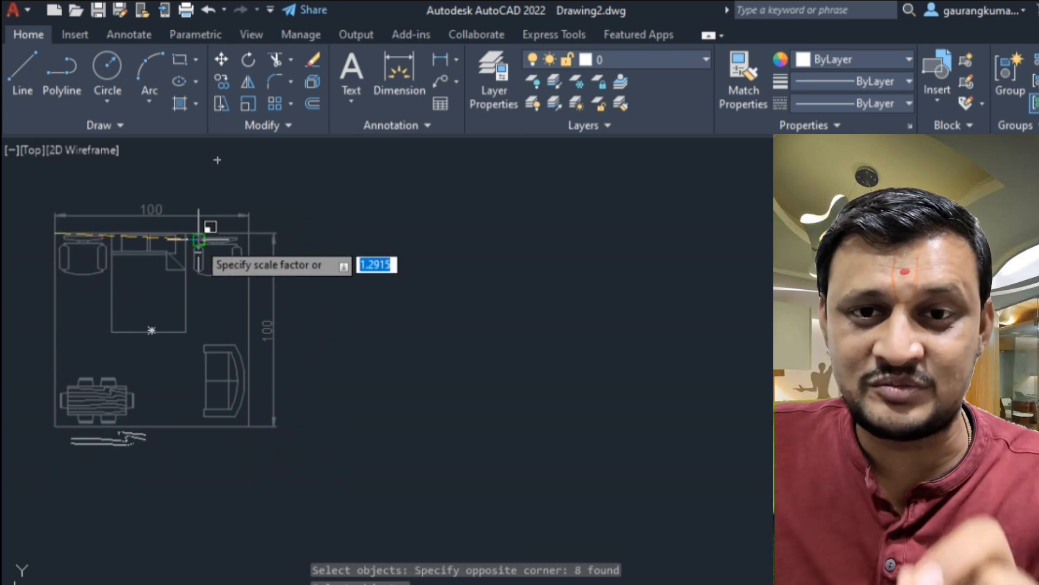
left_click(224, 247)
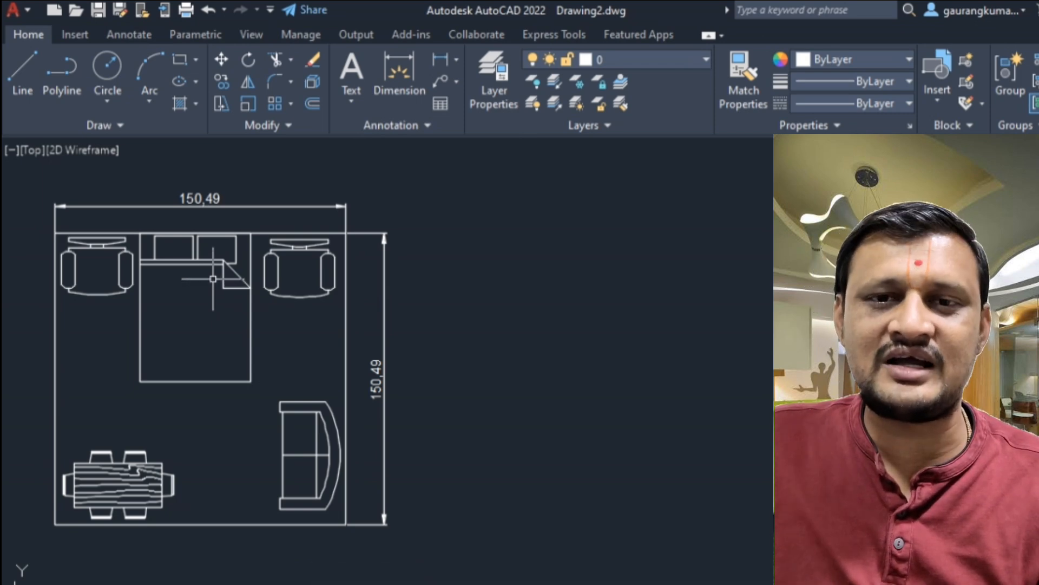
key("ctrl+z")
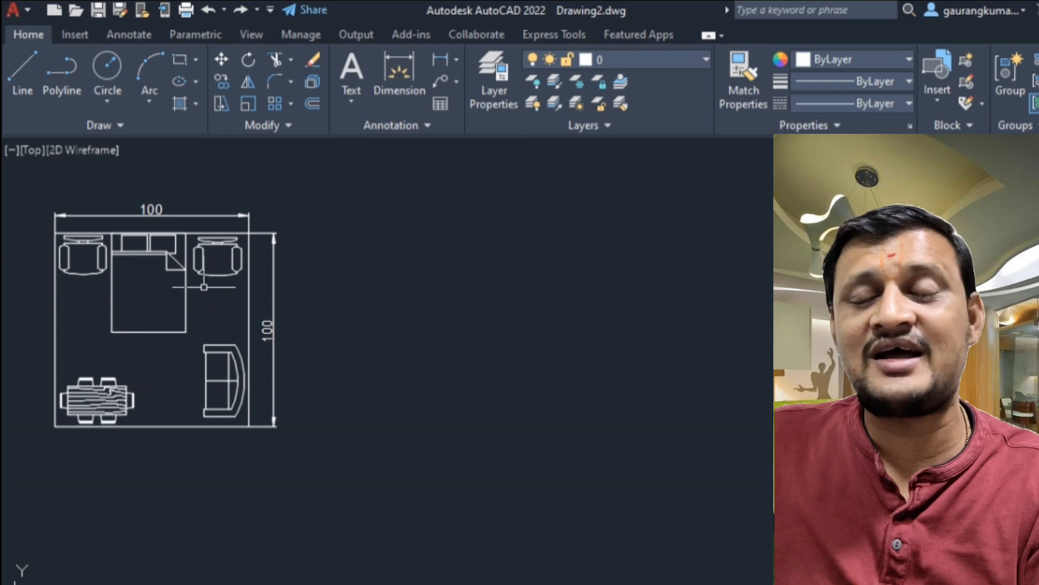
middle_click_drag(225, 303, 237, 309)
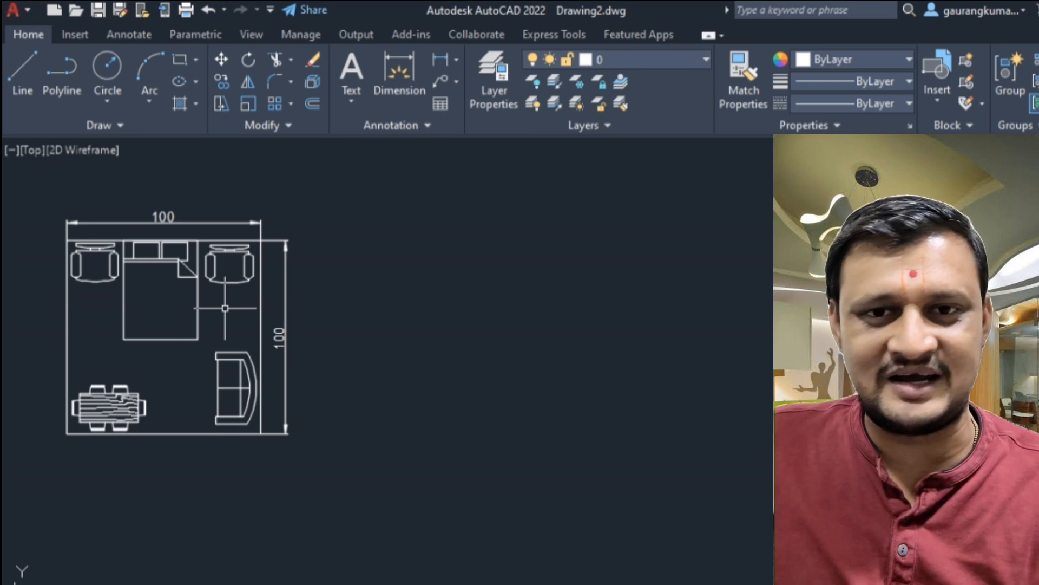
middle_click_drag(205, 254, 250, 236)
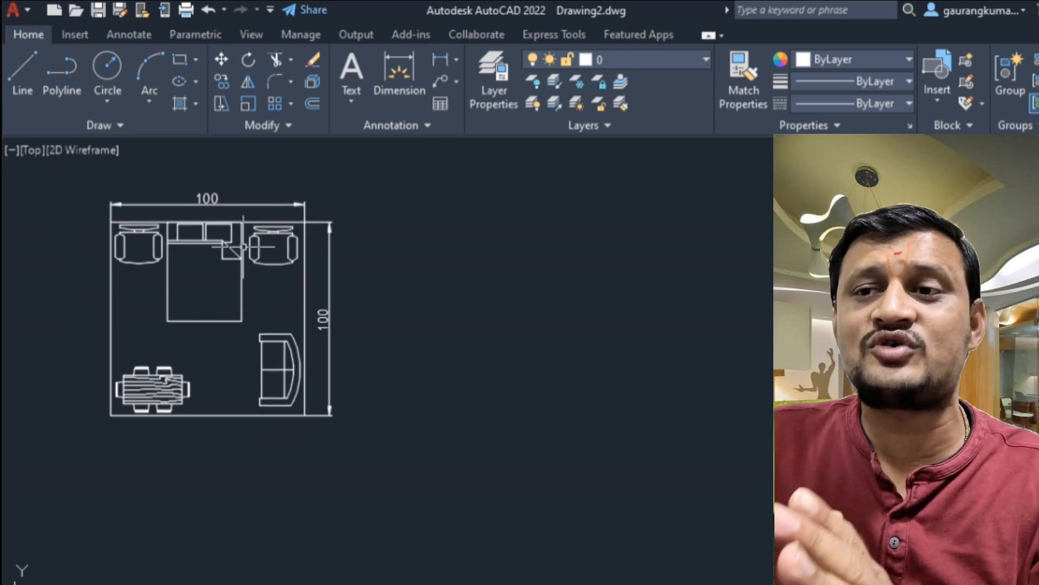
left_click(425, 172)
left_click(76, 457)
scroll(291, 283, "down", 4)
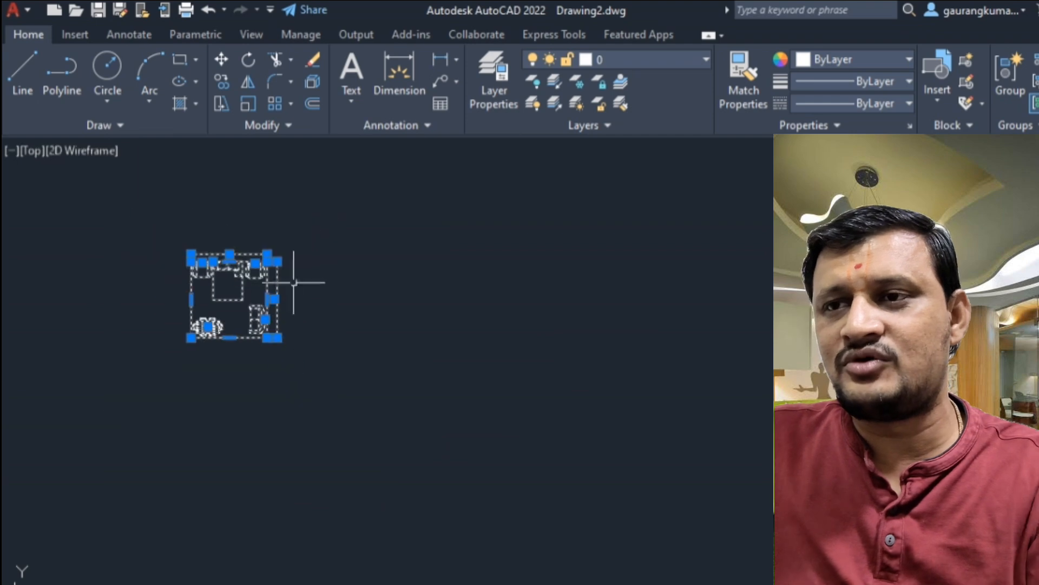
scroll(287, 242, "up", 6)
key("ctrl+z")
- Draw a 150 by 150 rectangle below the furnished room plan
left_click(180, 59)
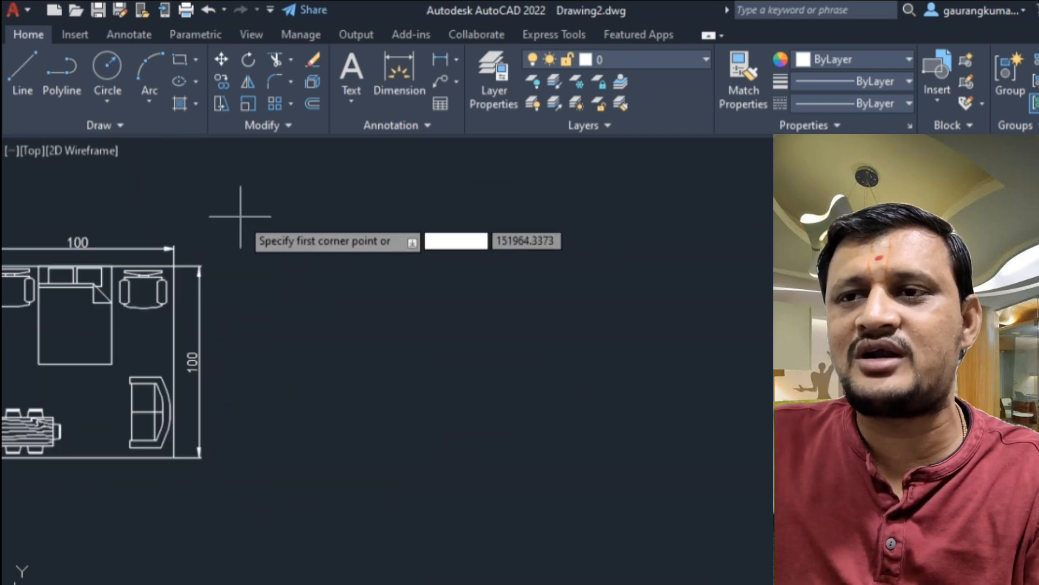
left_click(318, 236)
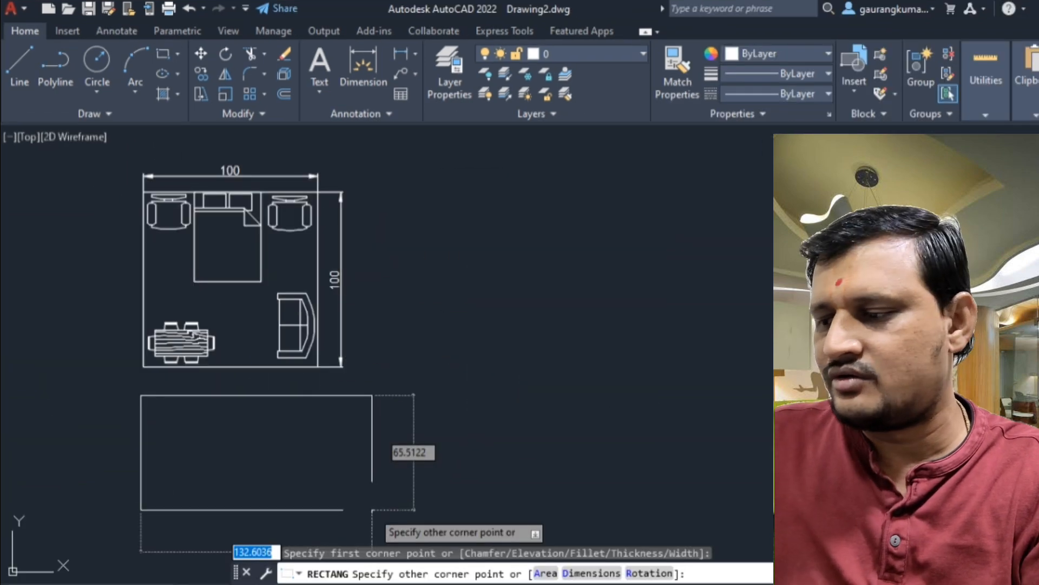
type("150")
key("Tab")
type("150")
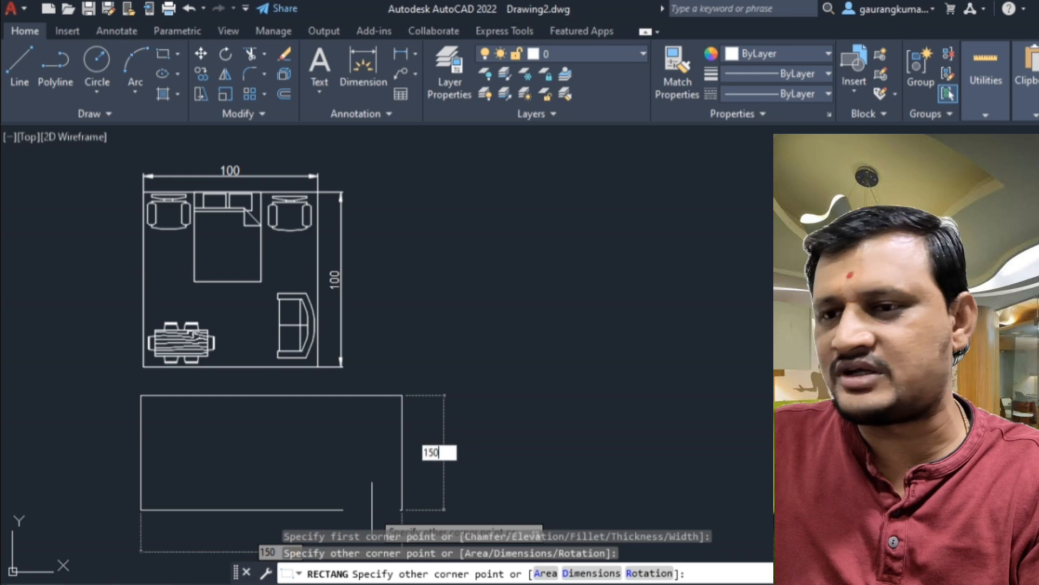
key("Return")
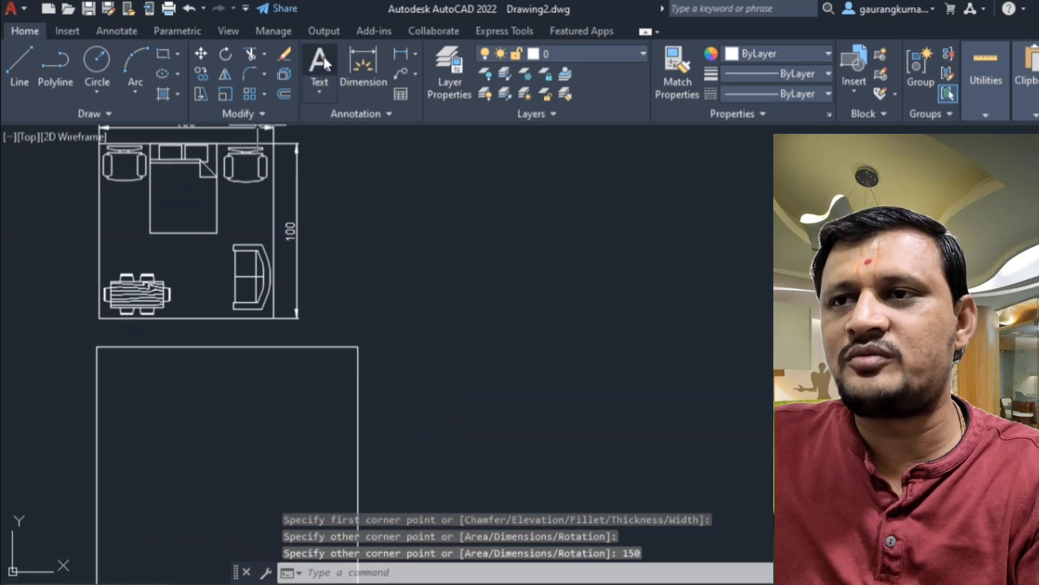
- Add a horizontal linear dimension above the new rectangle's top edge
left_click(401, 54)
scroll(233, 304, "down", 2)
scroll(143, 261, "up", 5)
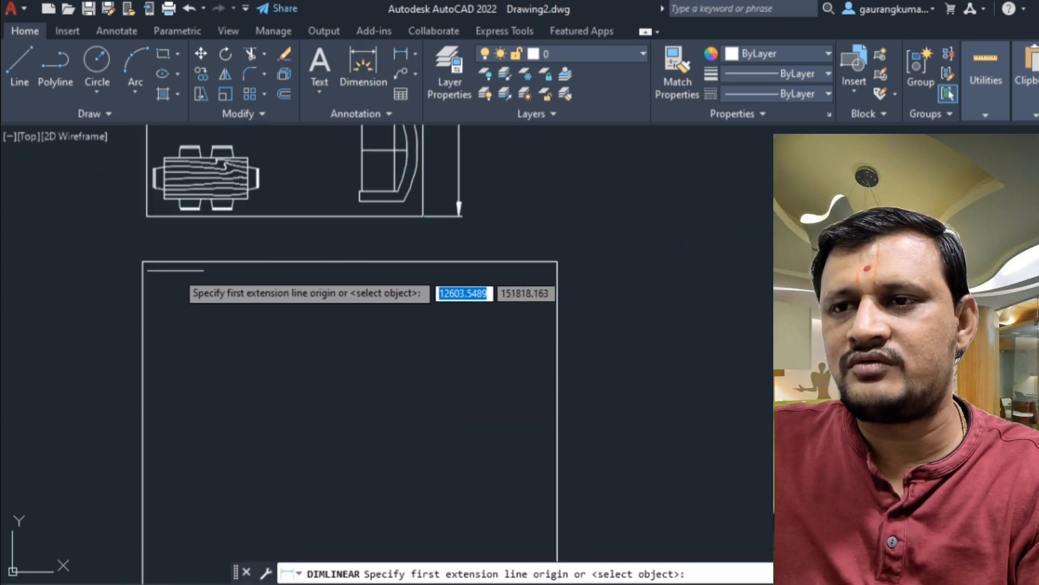
left_click(143, 261)
left_click(557, 261)
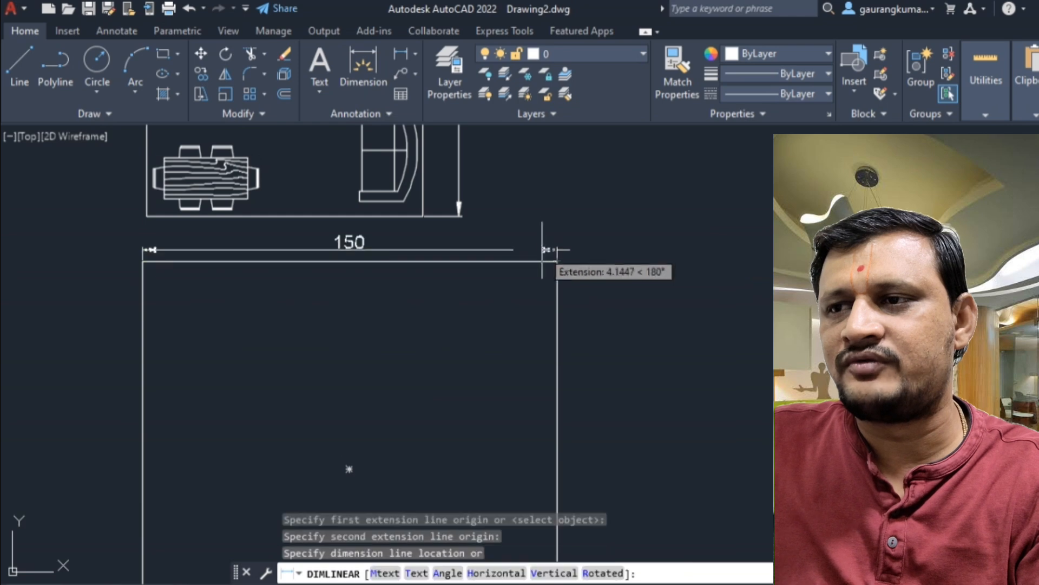
left_click(554, 242)
- Add a vertical linear dimension to the right of the new rectangle's right edge
key("Return")
left_click(557, 261)
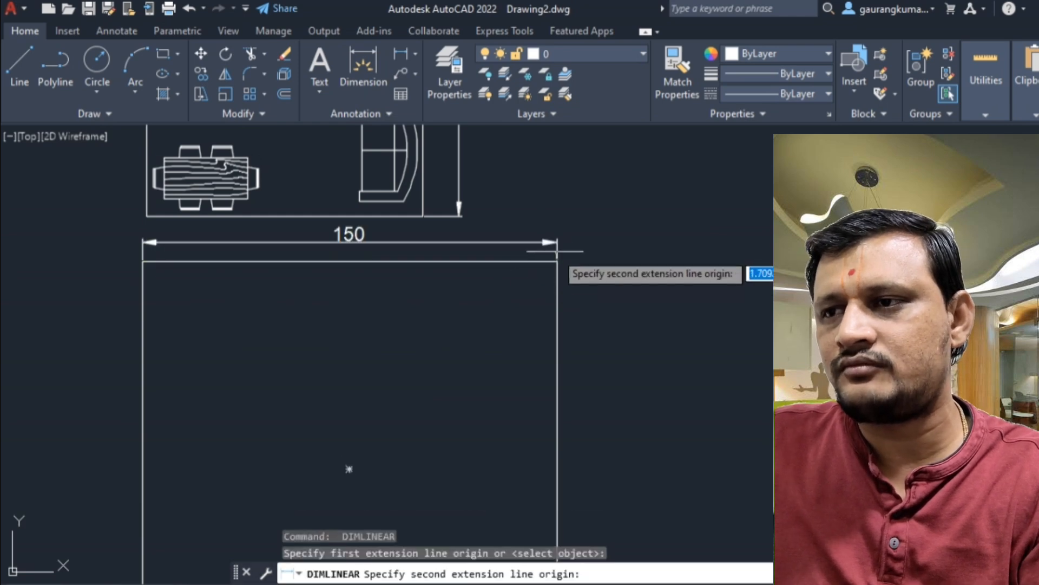
scroll(557, 261, "down", 3)
left_click(557, 418)
left_click(572, 336)
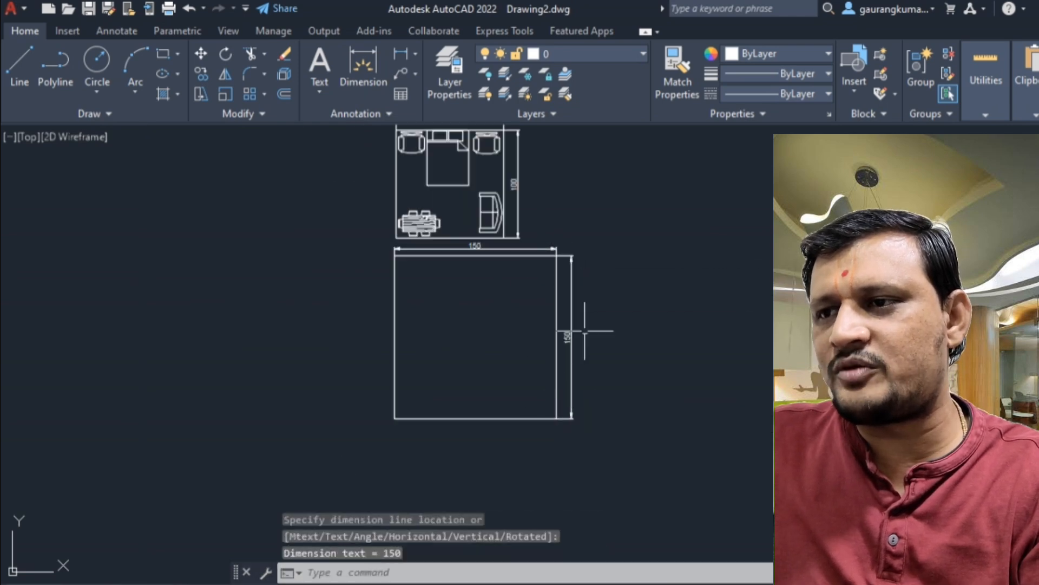
mouse_move(592, 336)
middle_mouse_down()
mouse_move(534, 294)
mouse_move(344, 358)
middle_mouse_up()
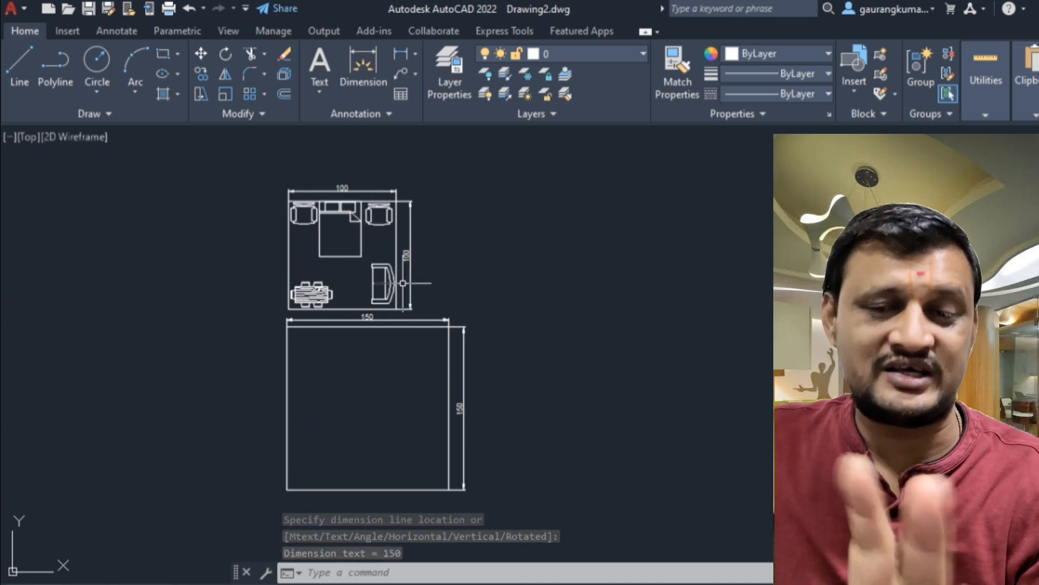
scroll(398, 283, "up", 2)
middle_click_drag(462, 161, 466, 220)
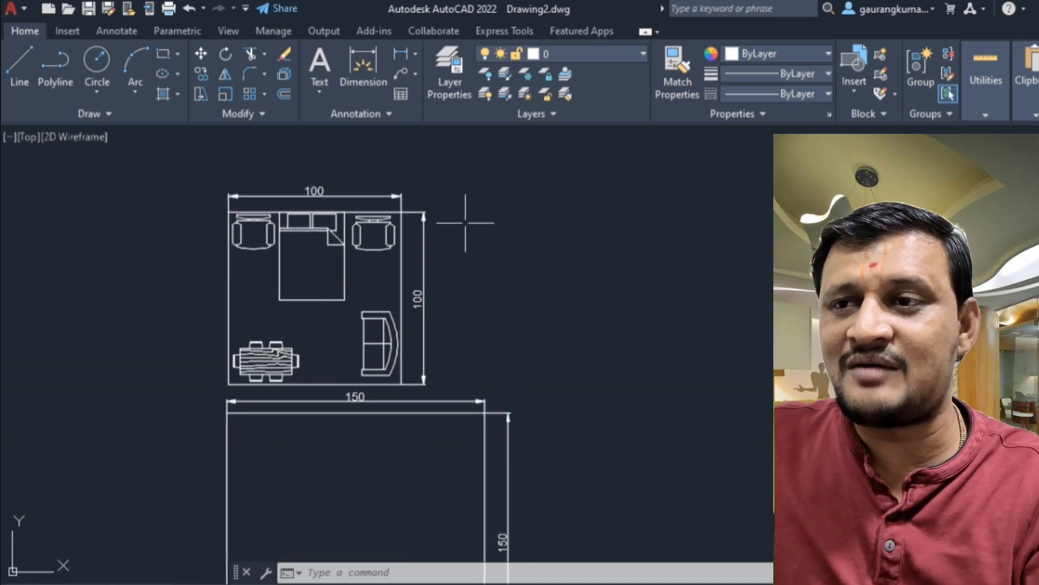
- Move the furnished room plan with its two dimensions so its upper-left corner meets the 150 rectangle's upper-left corner
left_click(534, 170)
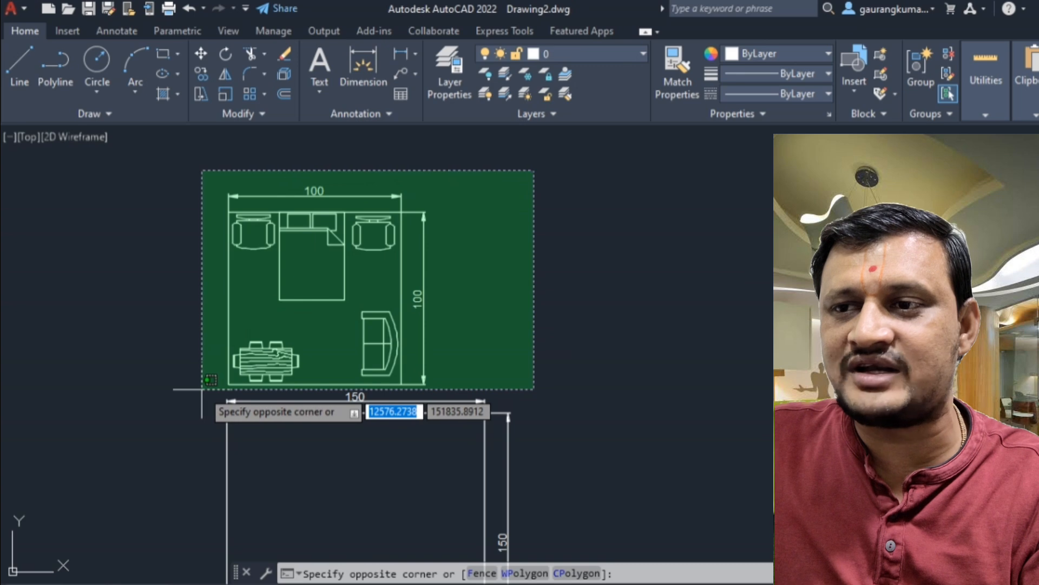
left_click(201, 389)
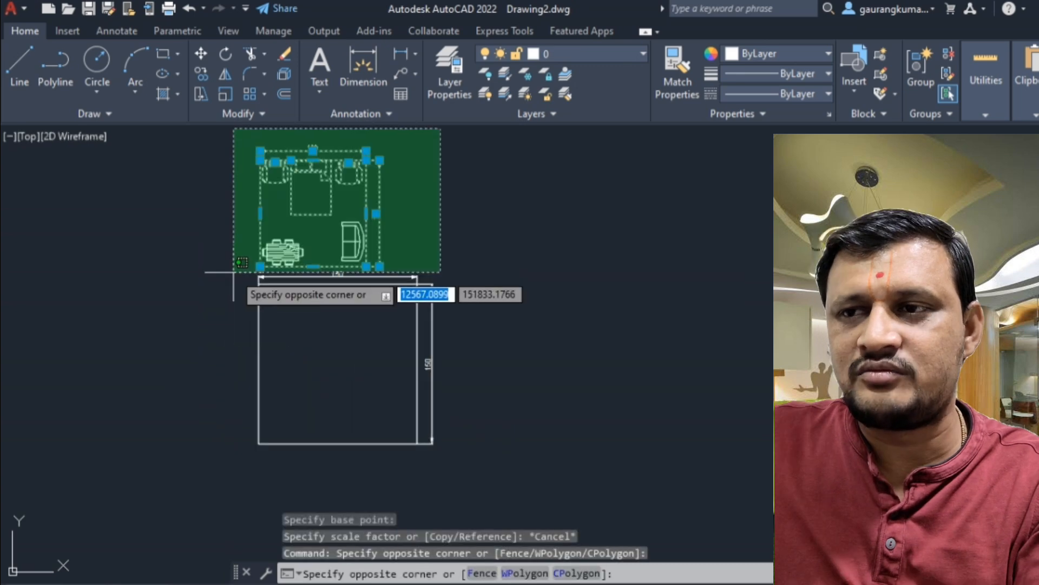
scroll(233, 272, "up", 2)
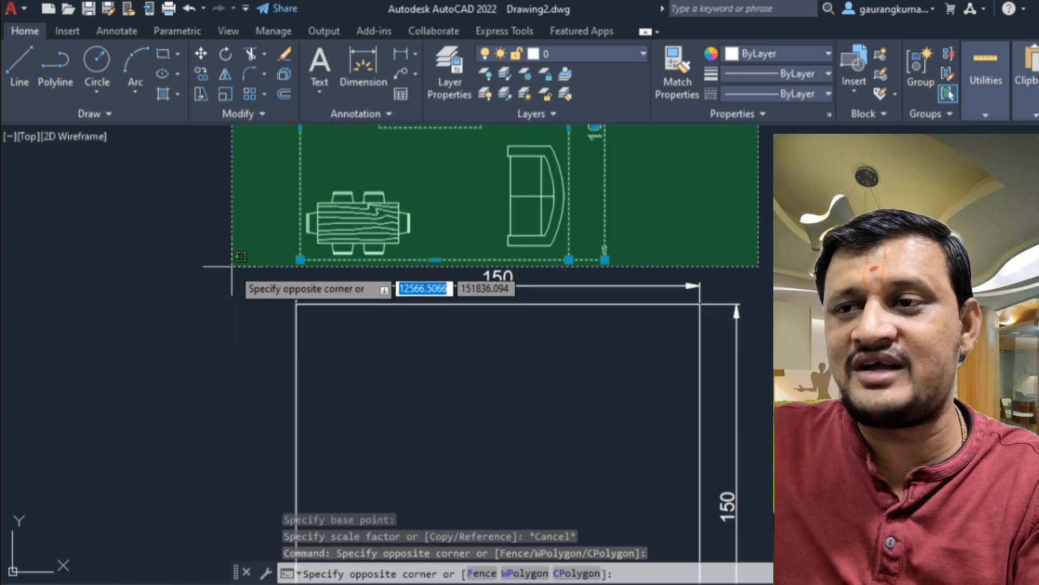
left_click(232, 265)
type("m")
key("Return")
scroll(238, 270, "down", 3)
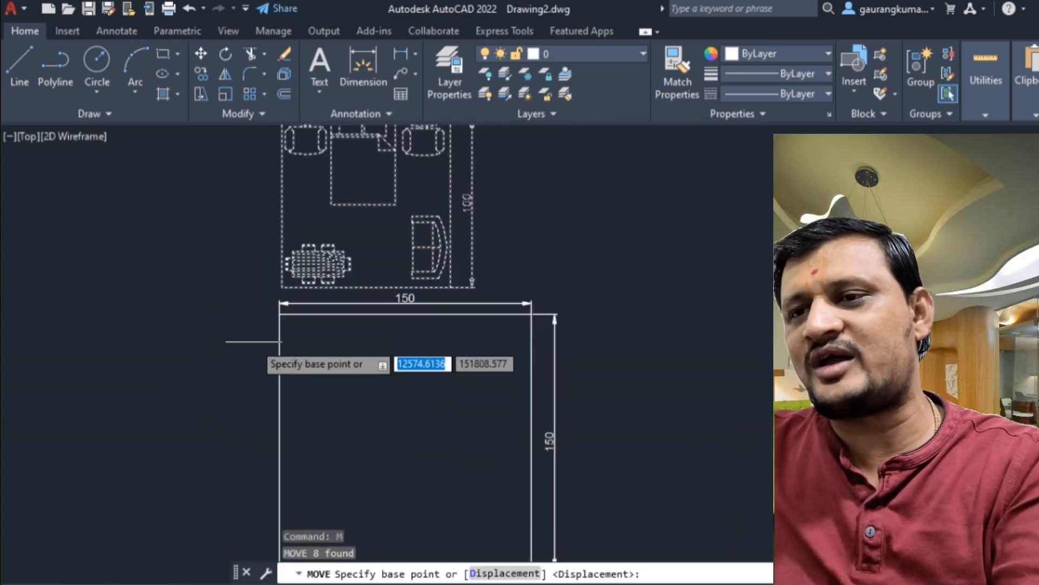
scroll(281, 206, "up", 5)
left_click(348, 238)
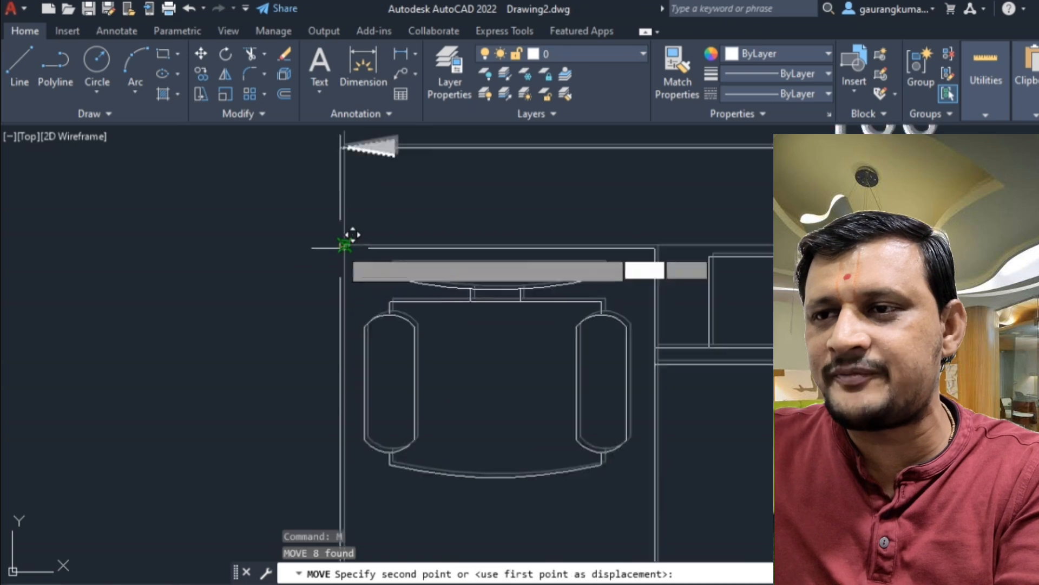
scroll(355, 159, "down", 3)
middle_click_drag(498, 306, 409, 285)
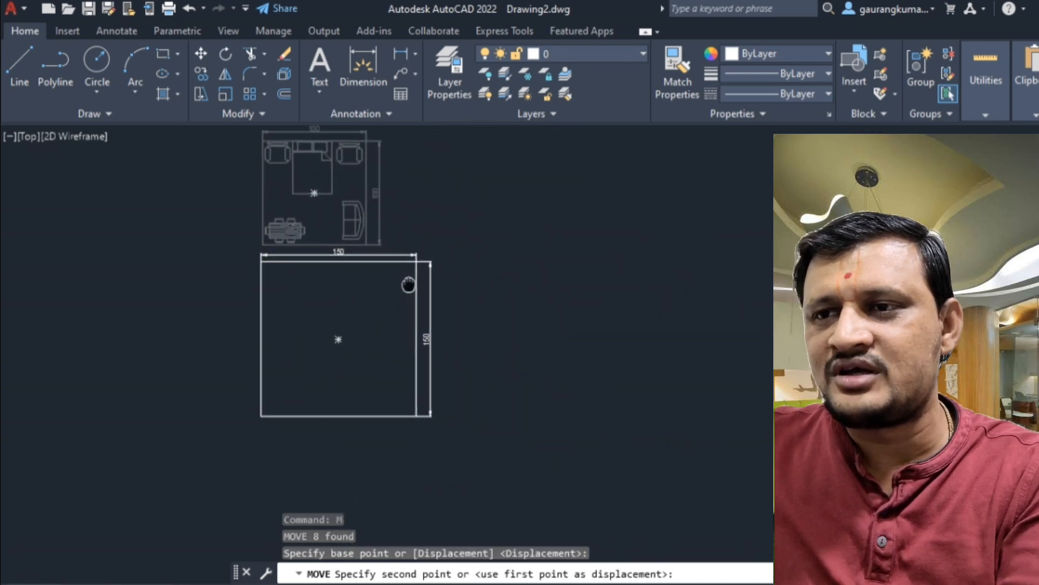
scroll(268, 254, "up", 5)
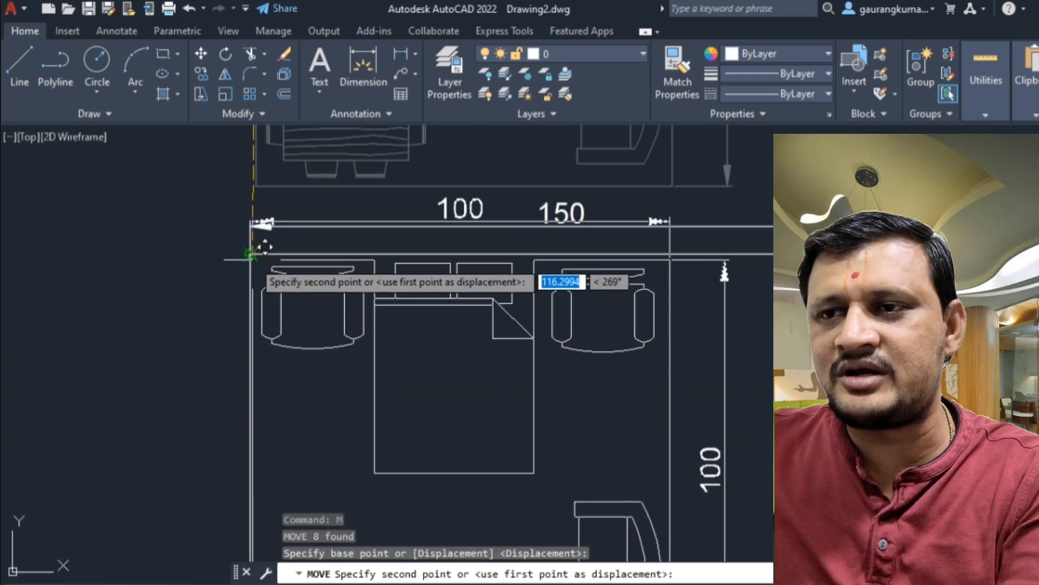
left_click(251, 254)
scroll(253, 205, "down", 4)
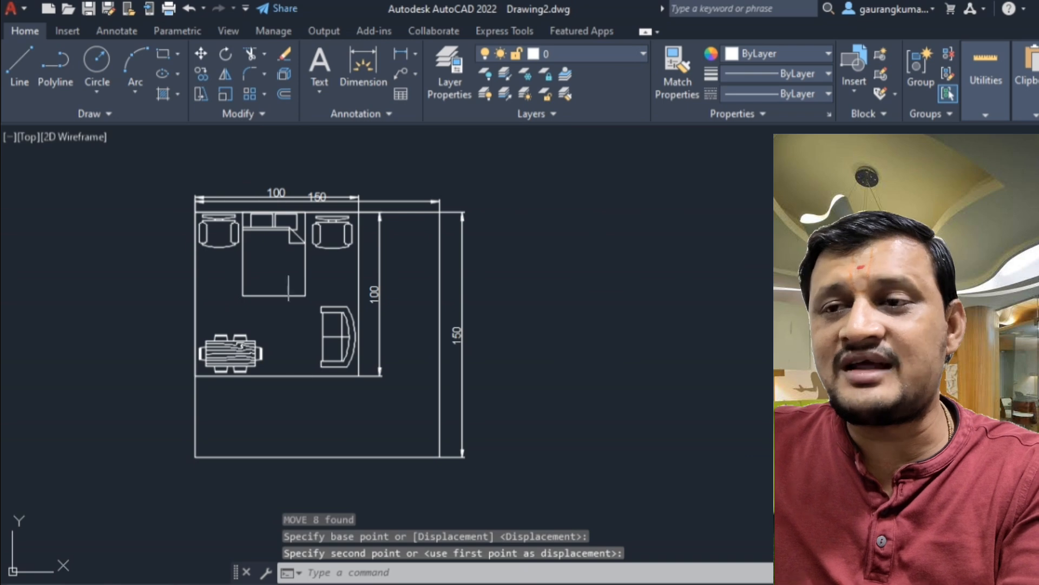
- Scale the room plan and its dimensions about the shared upper-left corner by Reference, picking the room's top edge as the reference length
middle_click_drag(315, 274, 307, 280)
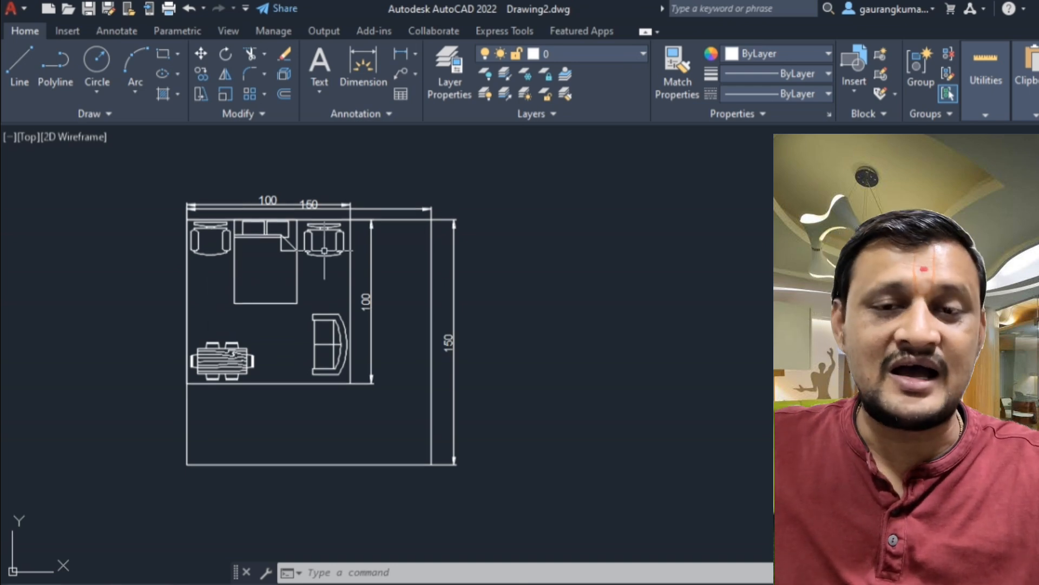
middle_click_drag(299, 310, 298, 310)
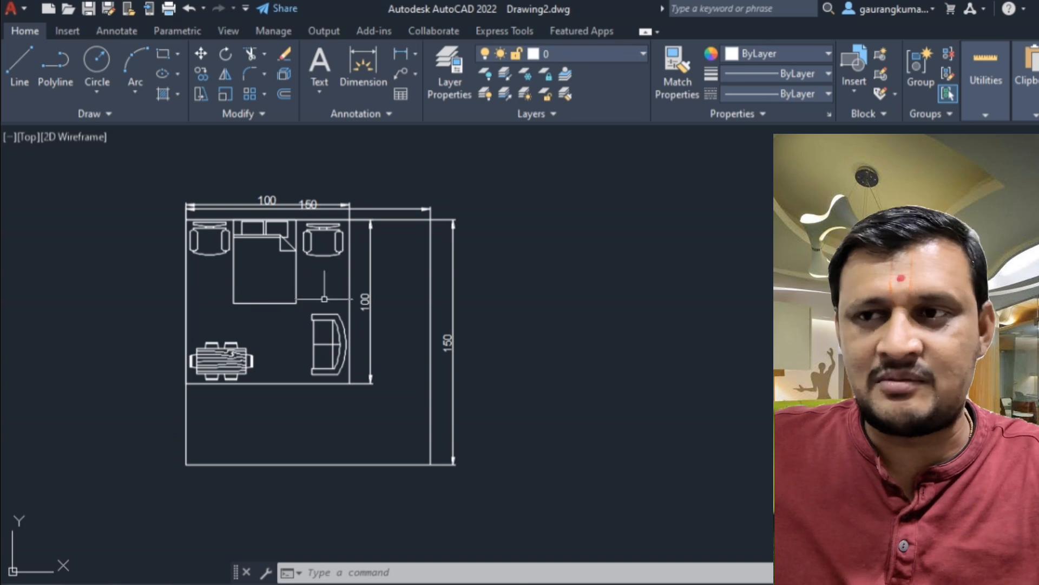
scroll(379, 247, "up", 2)
left_click(389, 218)
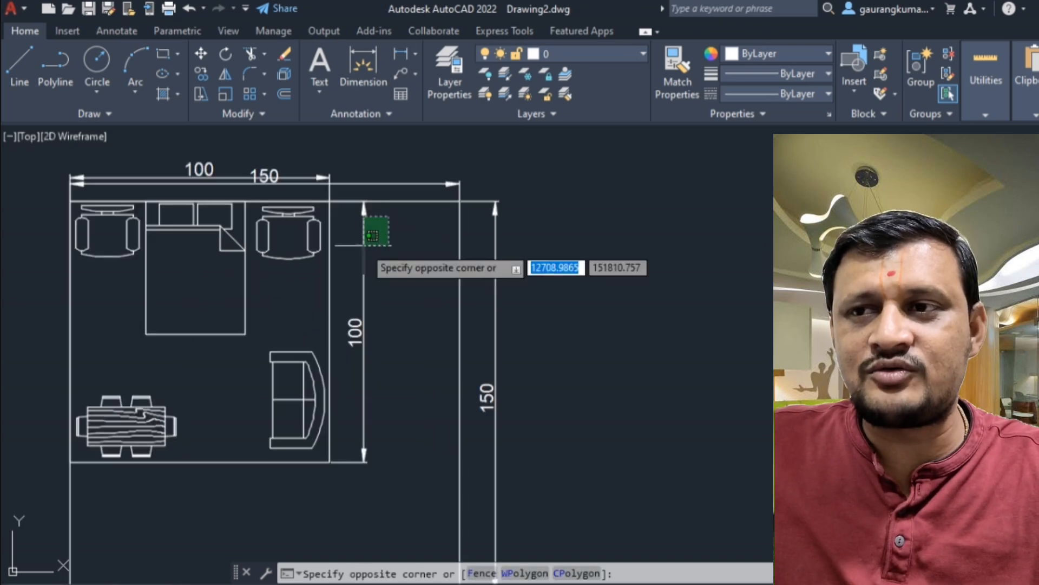
left_click(102, 475)
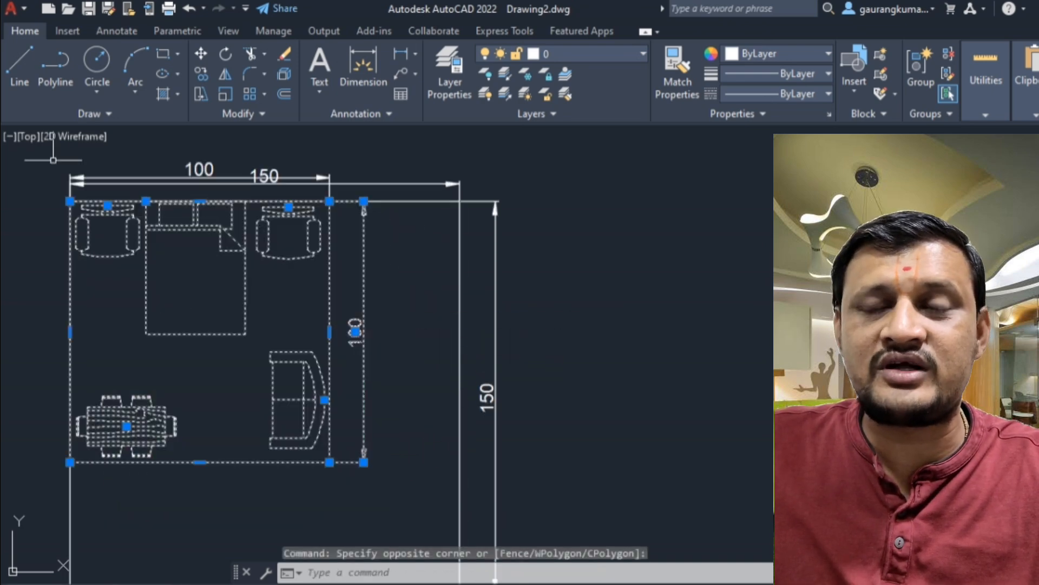
left_click(197, 166)
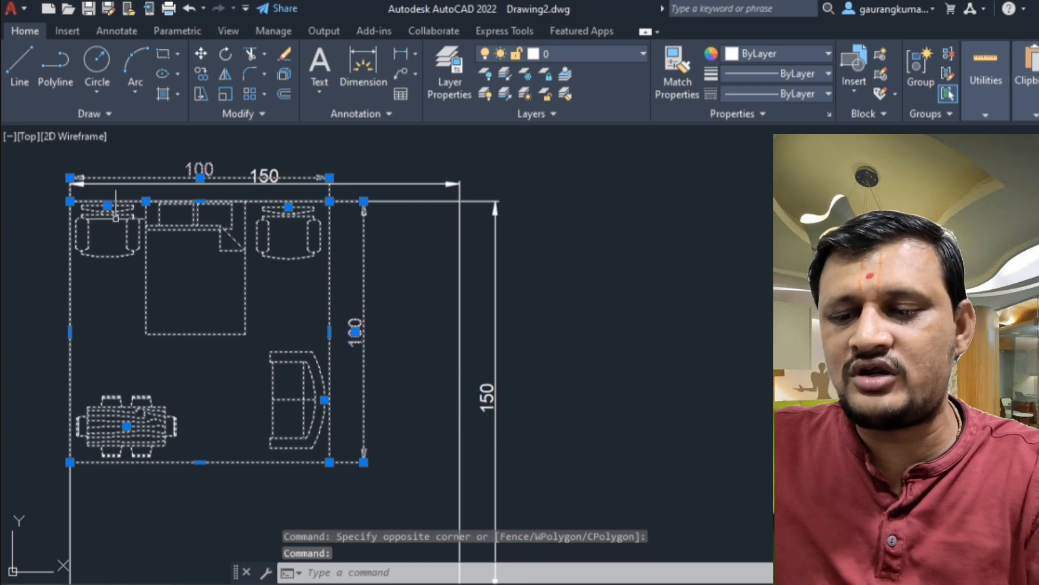
type("sc")
key("Return")
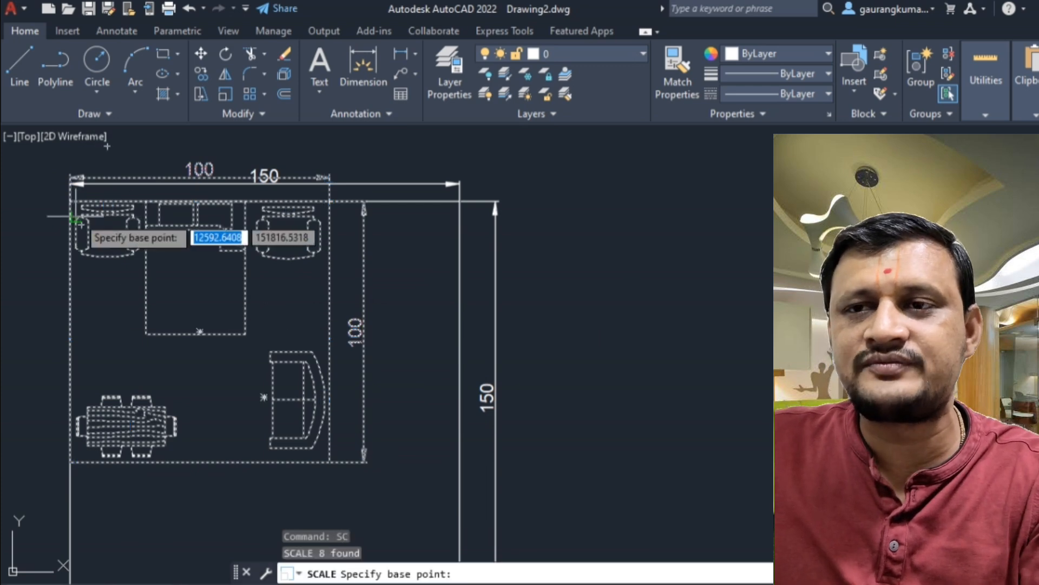
scroll(70, 203, "up", 3)
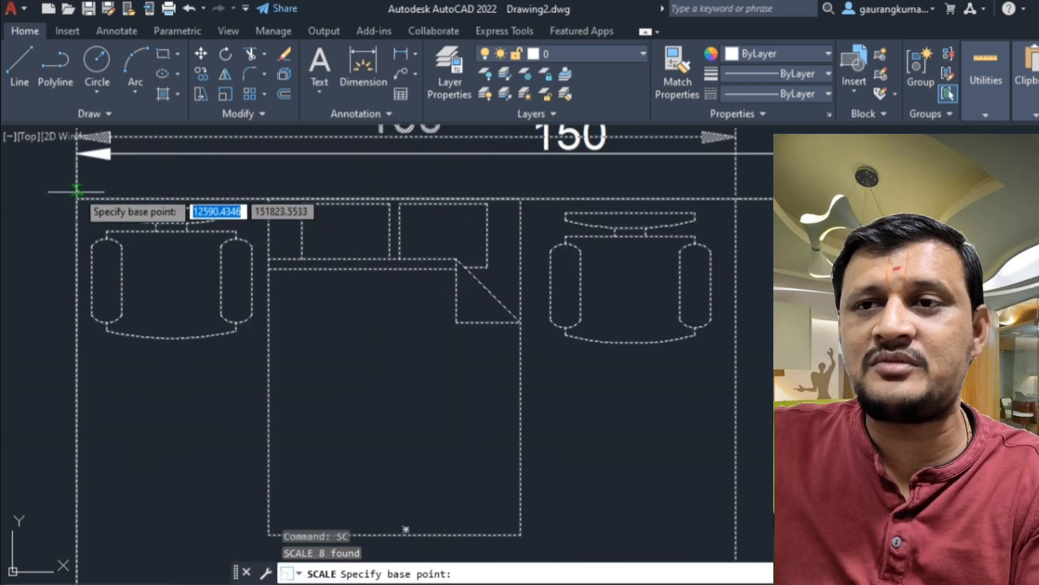
middle_click_drag(77, 191, 79, 236)
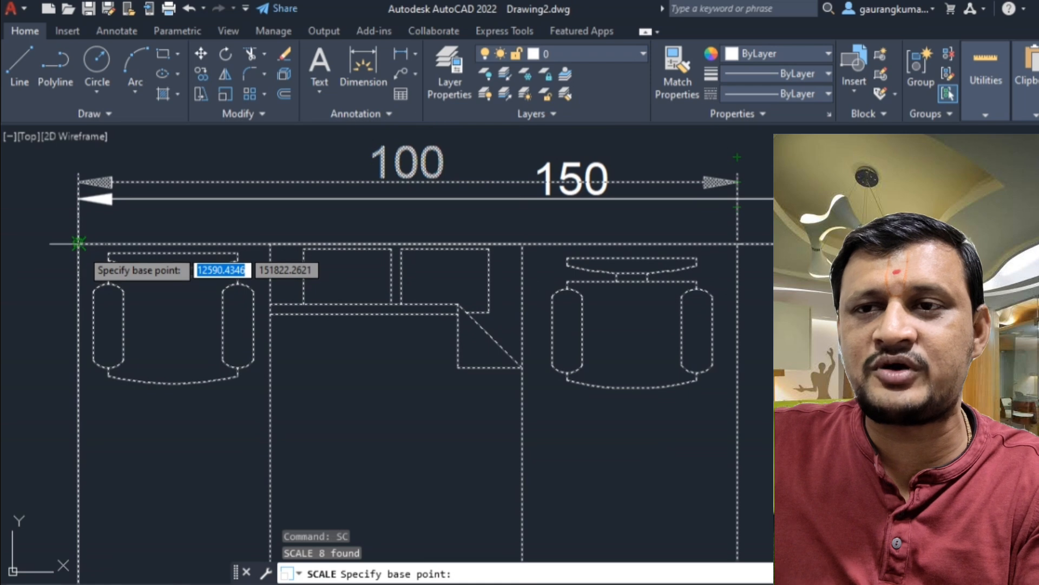
left_click(78, 244)
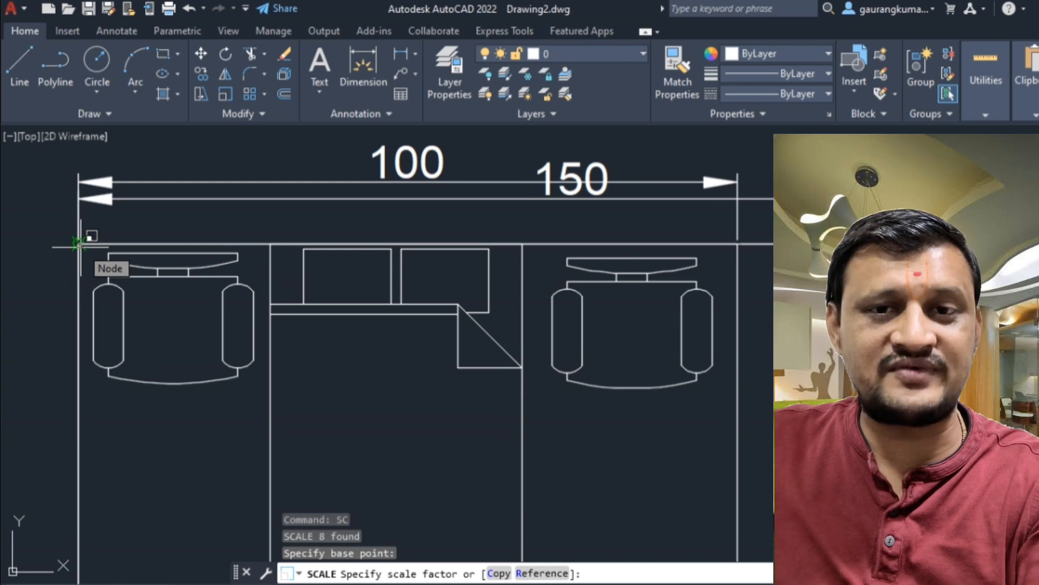
type("r")
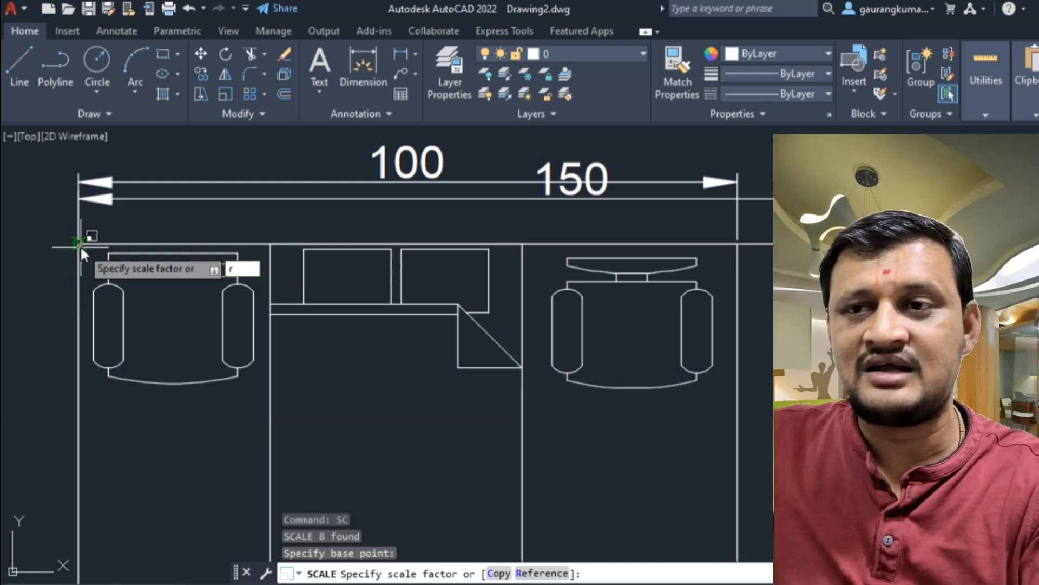
key("Return")
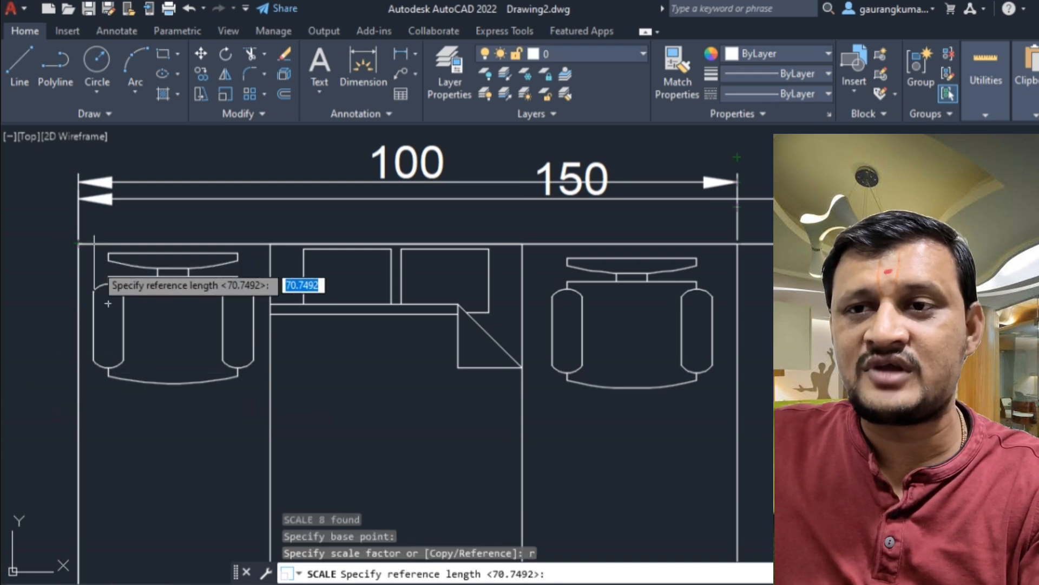
left_click(78, 243)
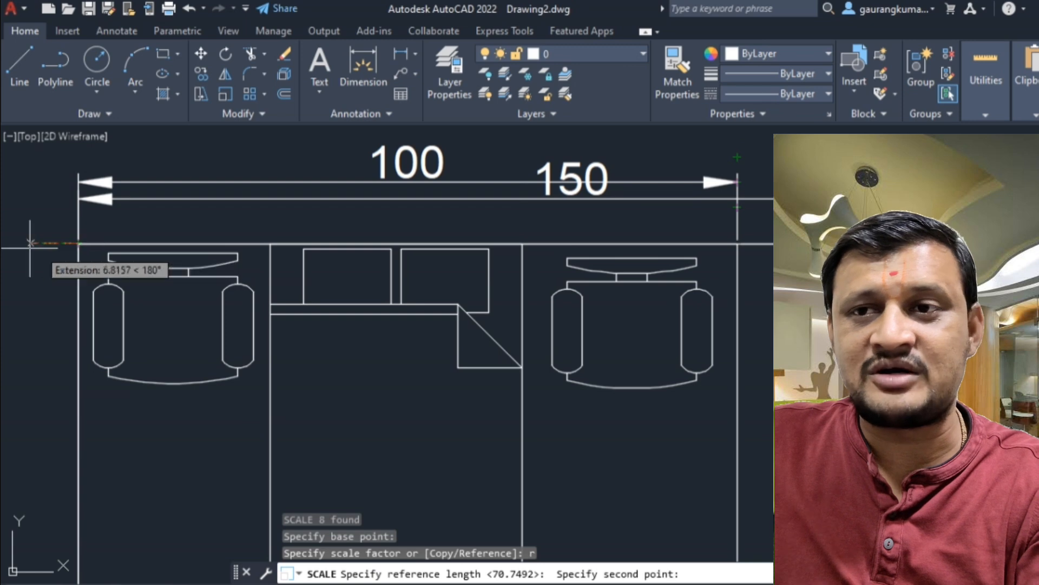
scroll(28, 238, "down", 2)
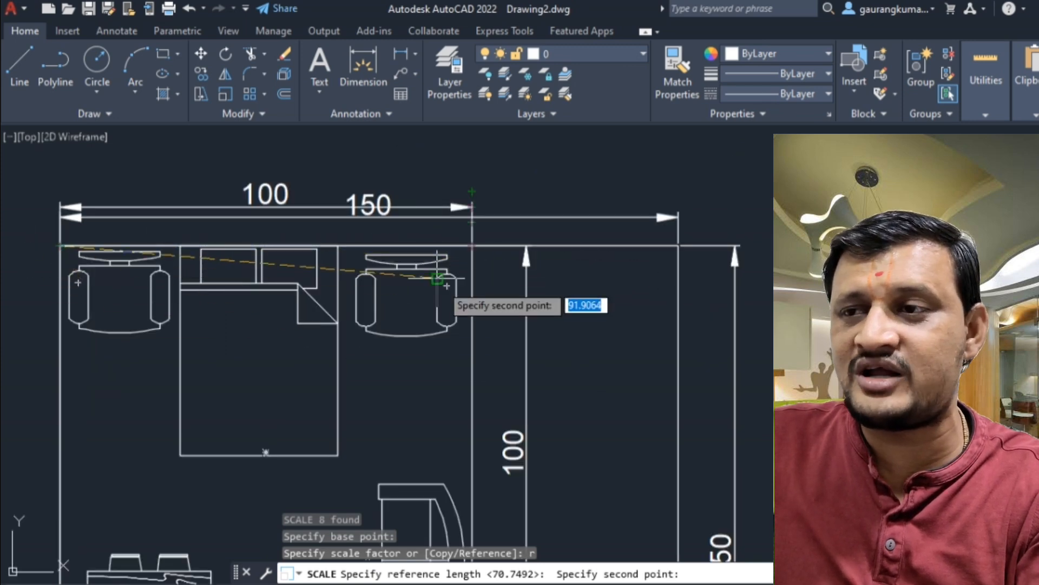
left_click(472, 245)
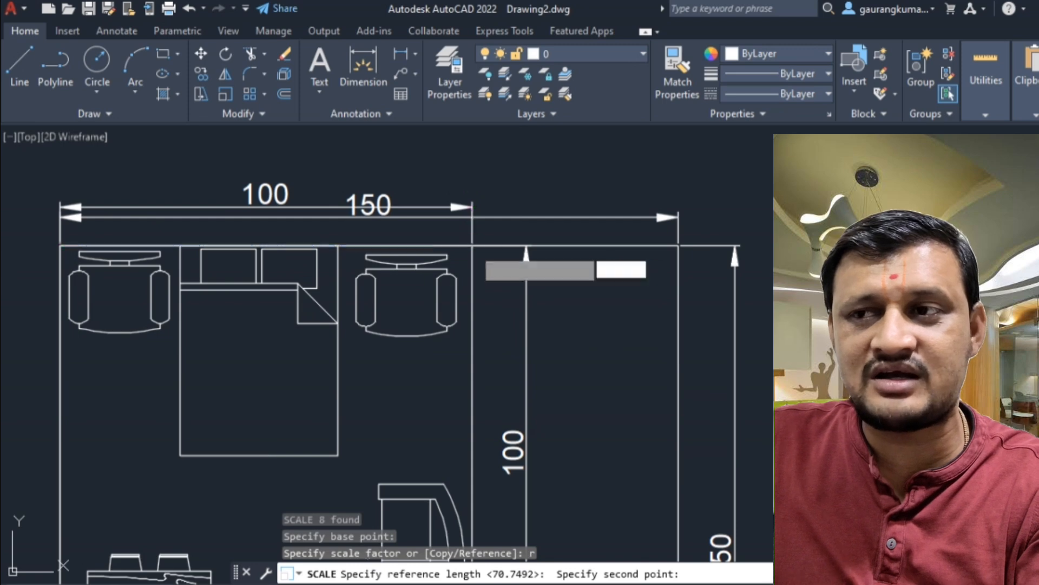
- Define the new length for the scaling by snapping to the 150 rectangle's upper-right corner
scroll(477, 249, "down", 2)
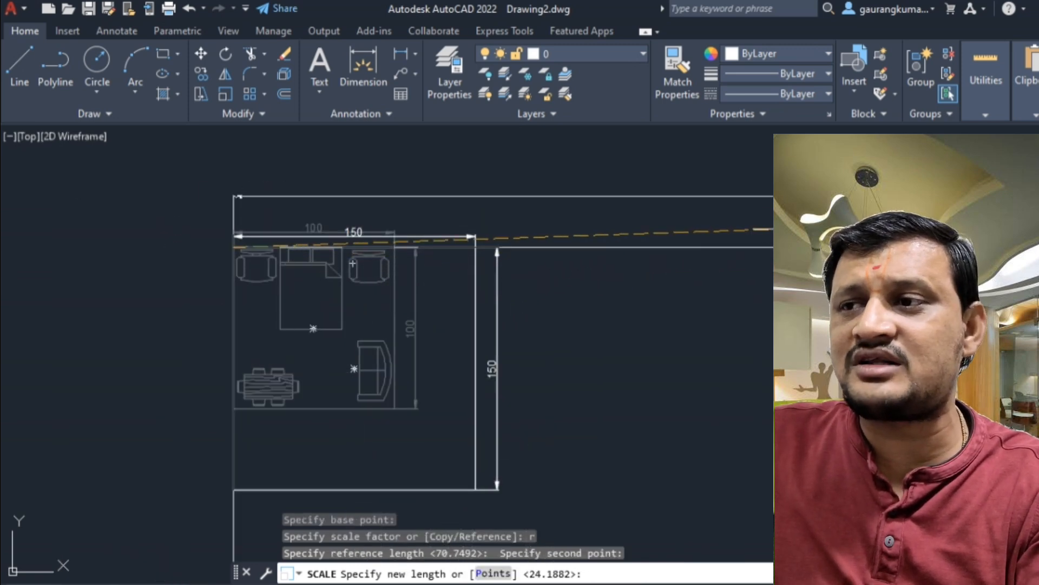
scroll(490, 248, "up", 5)
scroll(433, 264, "up", 2)
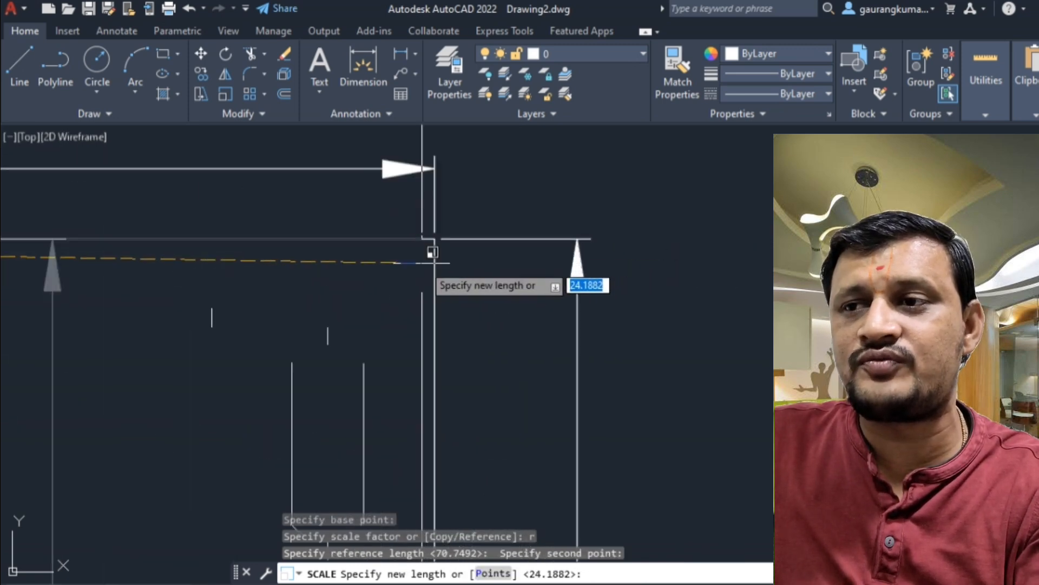
scroll(515, 238, "down", 3)
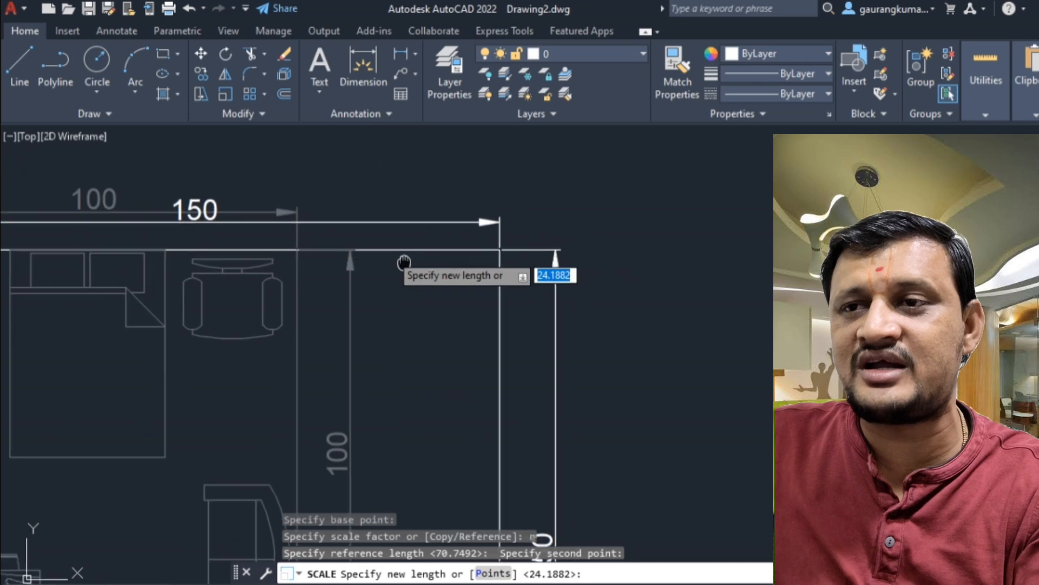
scroll(495, 225, "up", 4)
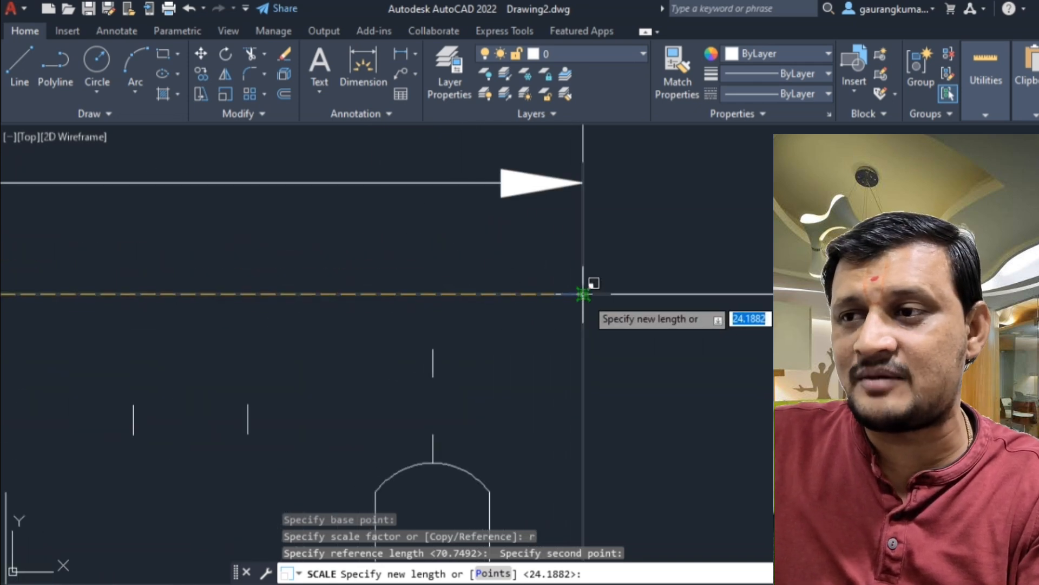
left_click(582, 291)
scroll(495, 290, "down", 5)
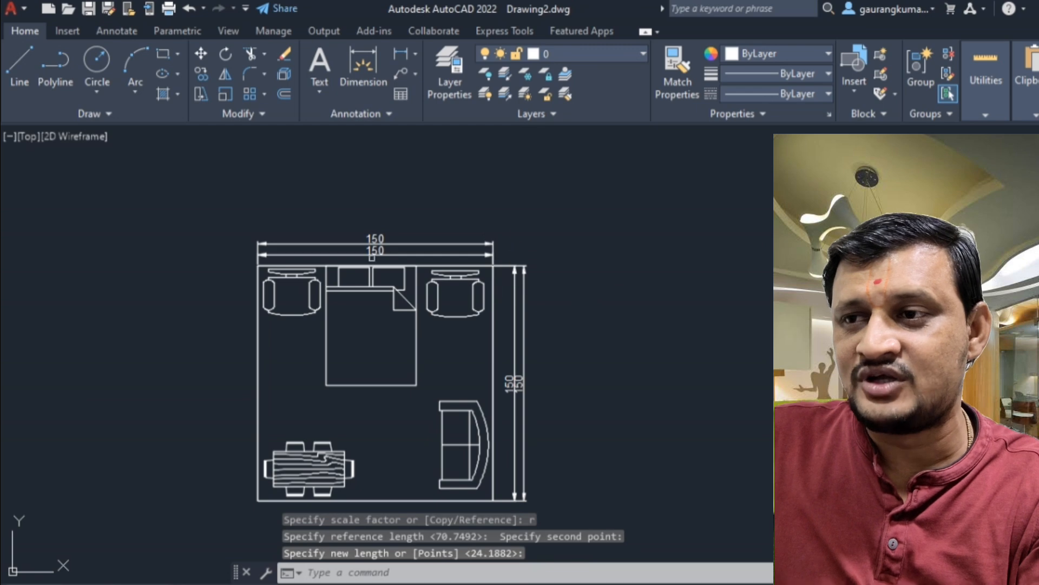
middle_click_drag(346, 308, 262, 262)
middle_click_drag(237, 212, 184, 220)
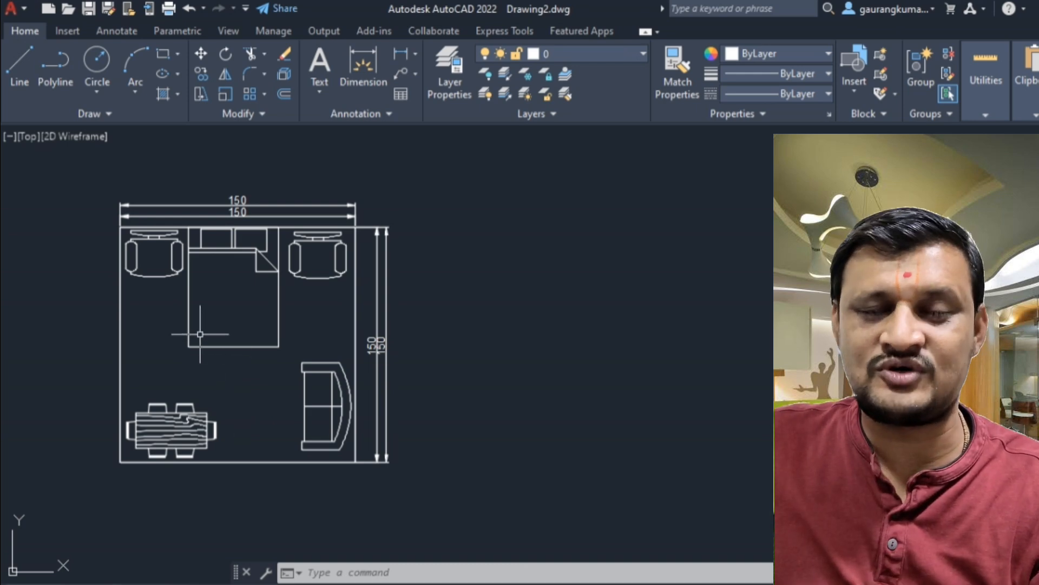
middle_click_drag(257, 228, 248, 219)
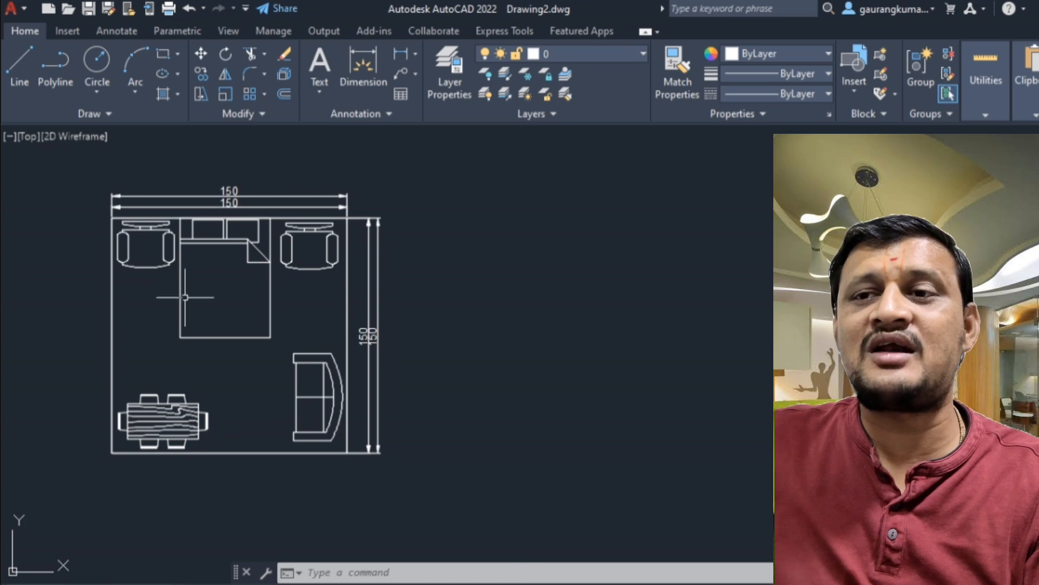
- Undo the reference scaling and the move of the room plan
key("ctrl+z")
key("ctrl+z")
key("ctrl+z")
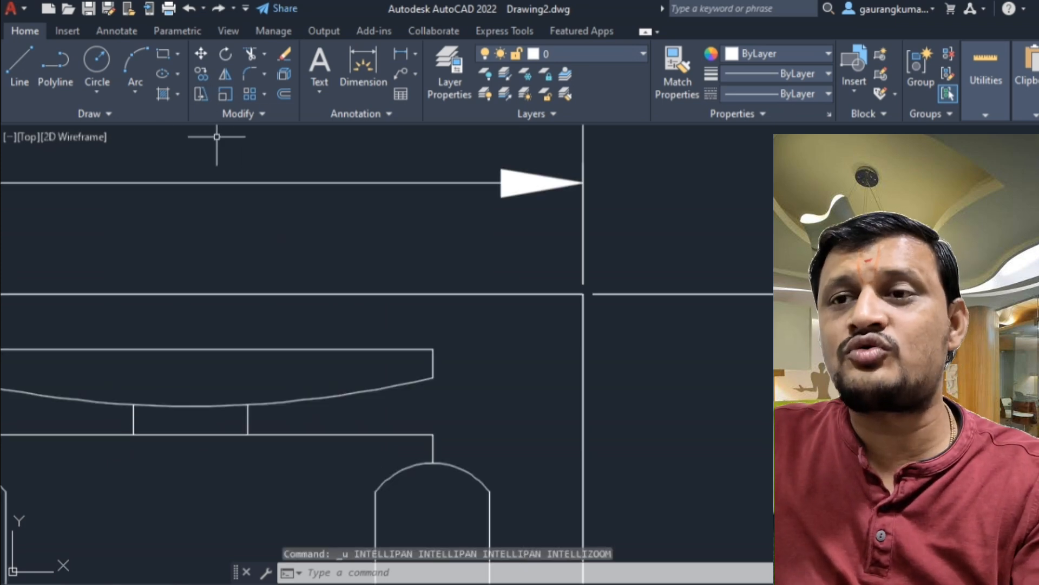
key("ctrl+z")
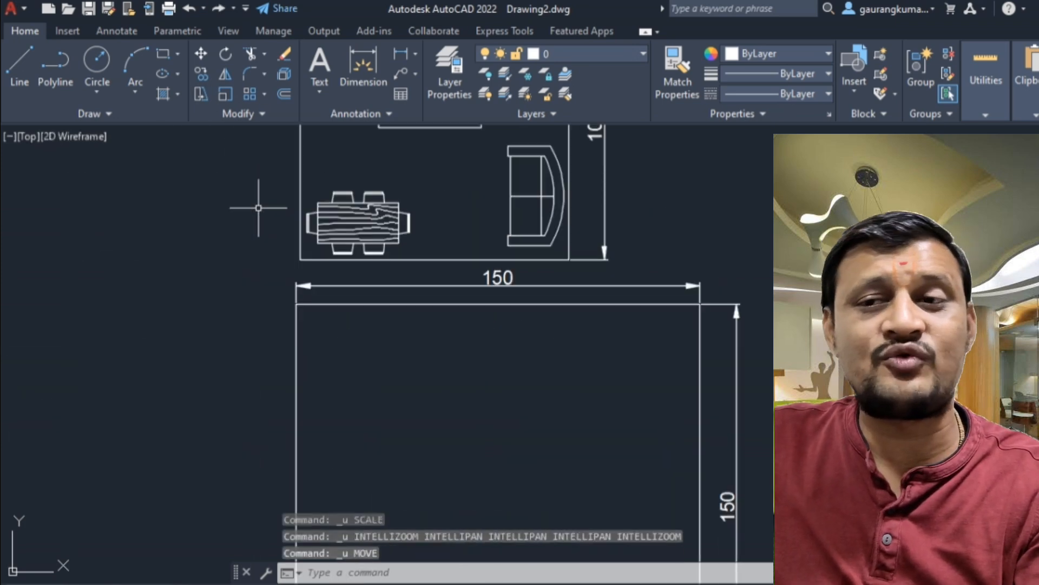
scroll(207, 239, "down", 1)
middle_click_drag(334, 234, 185, 246)
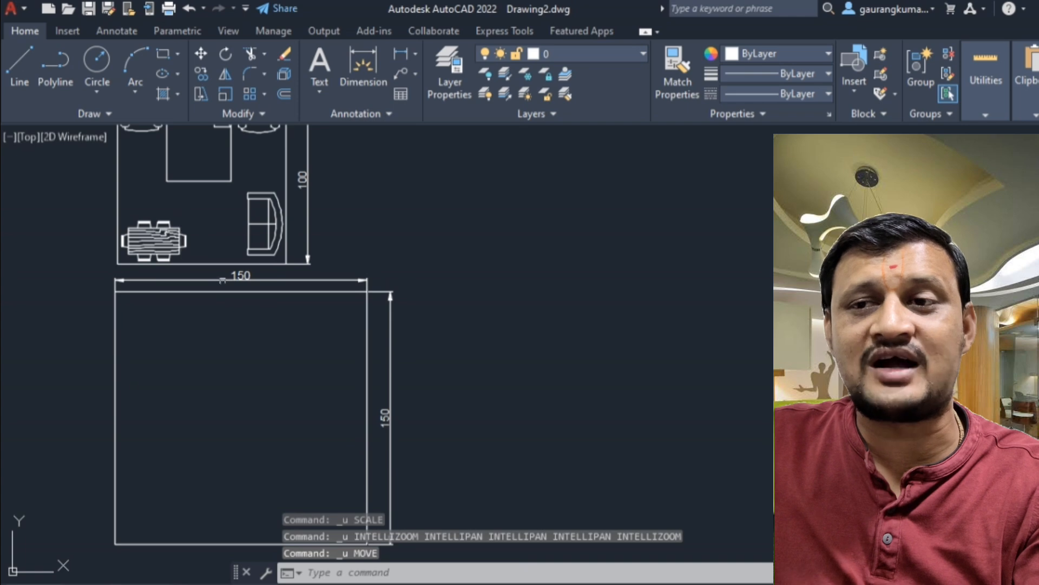
scroll(135, 271, "down", 3)
scroll(163, 259, "up", 3)
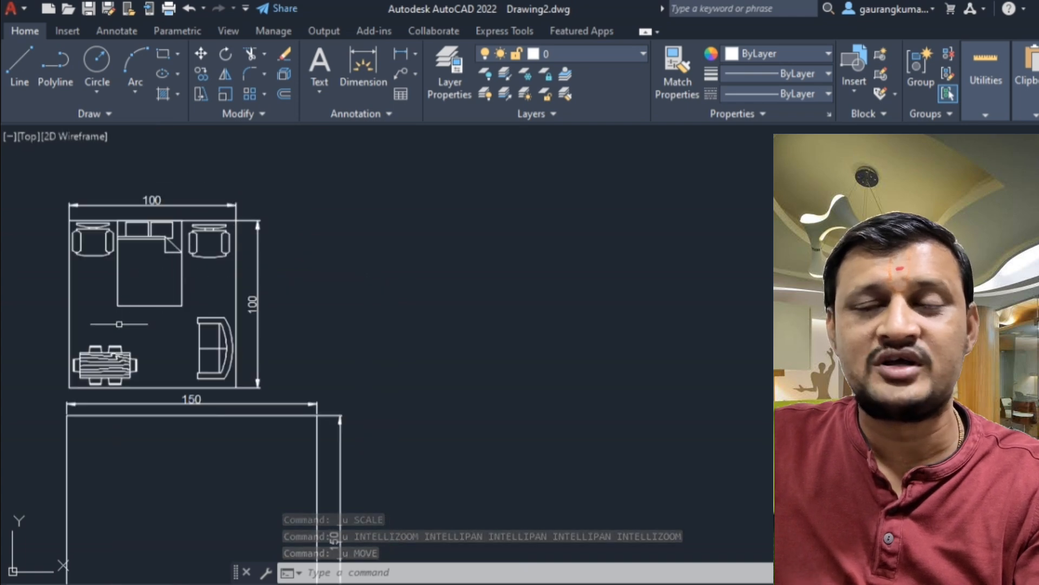
scroll(157, 288, "up", 2)
middle_click_drag(105, 271, 185, 275)
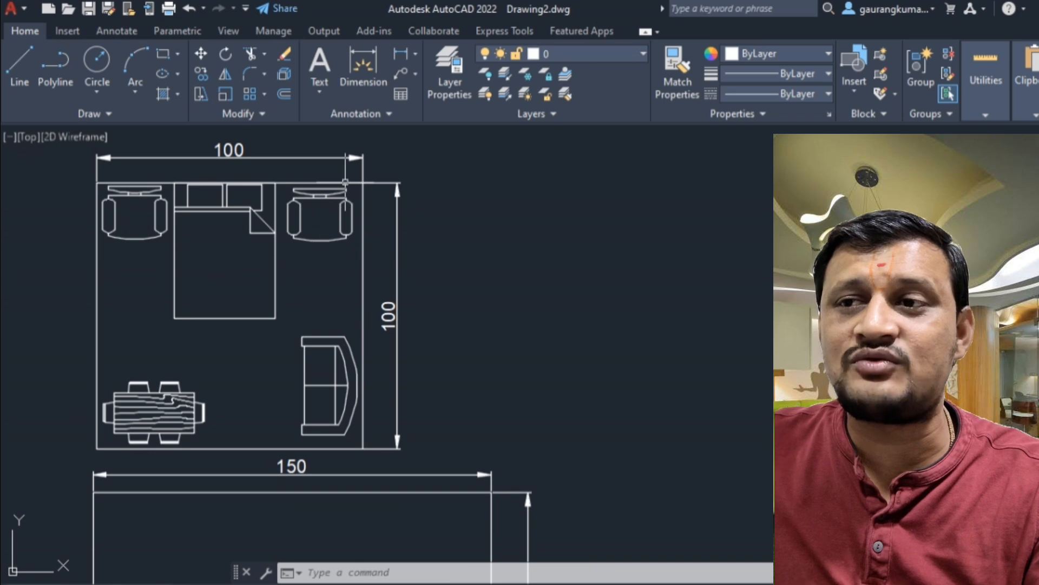
scroll(345, 182, "up", 2)
scroll(323, 338, "down", 5)
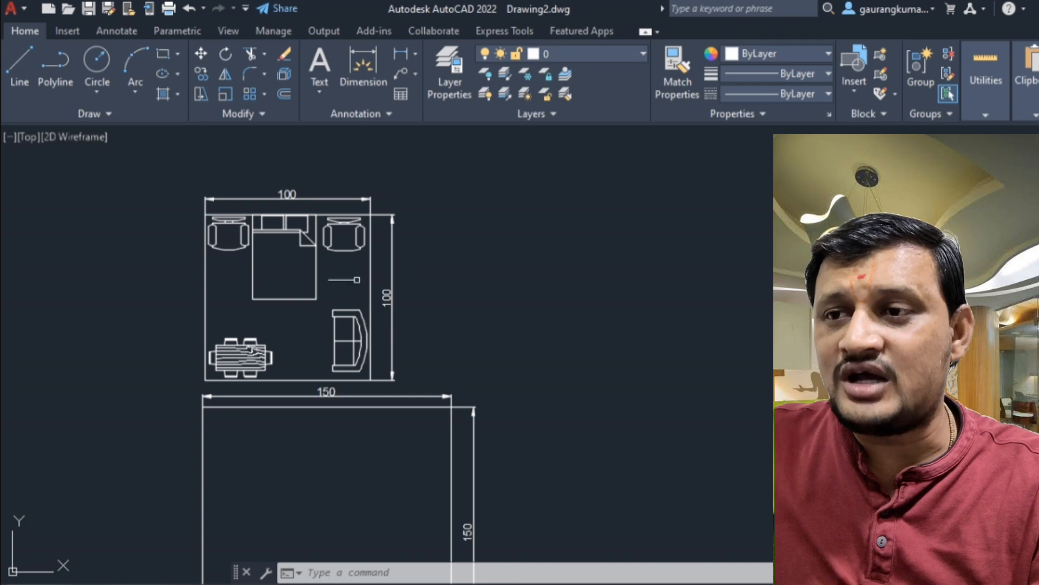
left_click(376, 276)
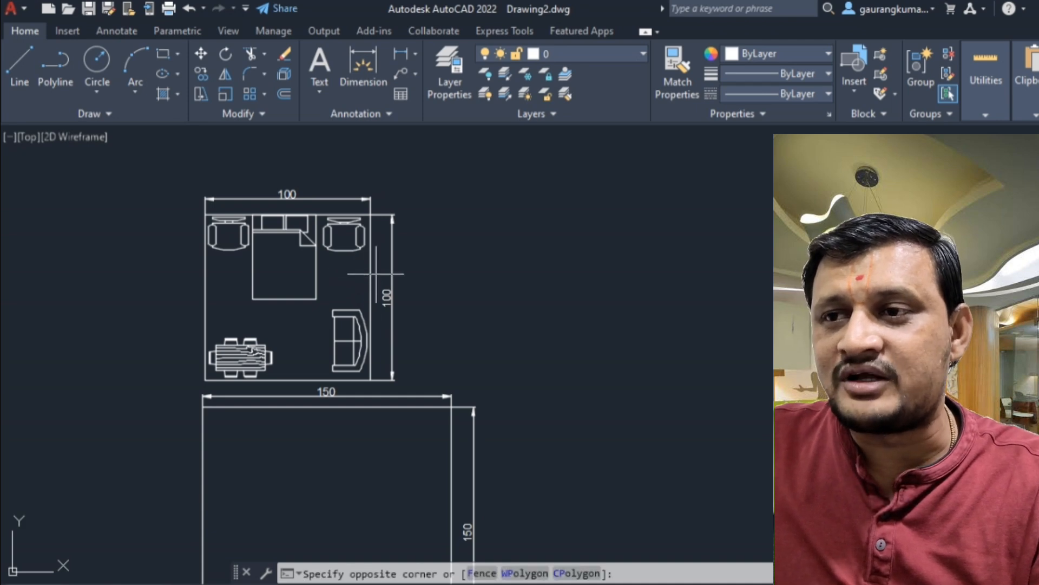
left_click(335, 287)
key("Escape")
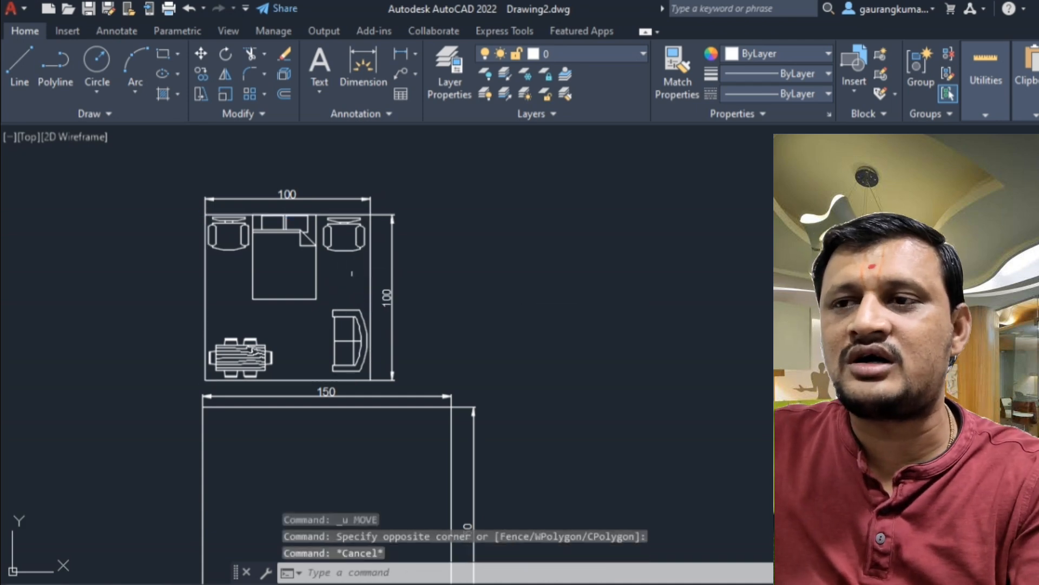
left_click(372, 266)
left_click(313, 288)
key("Escape")
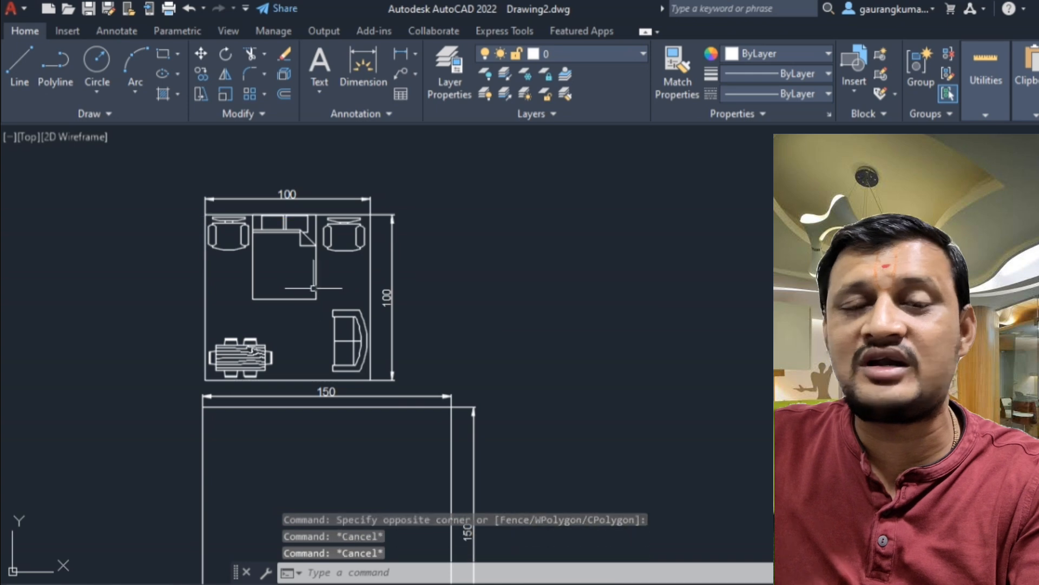
- Draw two short polylines across the room's right wall, one above the other, between the upper-right chair and the sofa
left_click(58, 76)
scroll(378, 269, "up", 4)
left_click(340, 255)
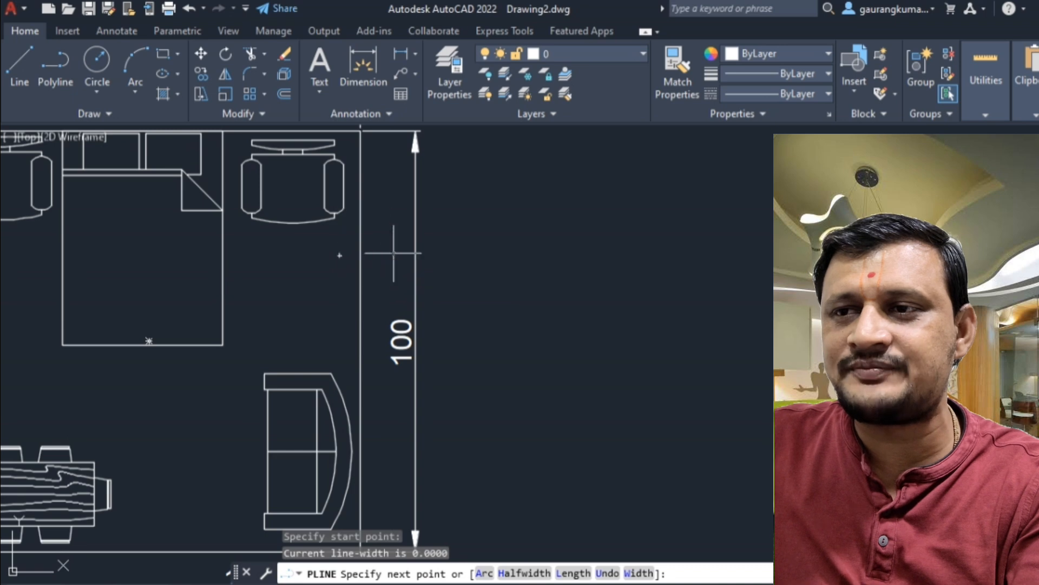
left_click(393, 252)
key("Escape")
key("Return")
left_click(322, 319)
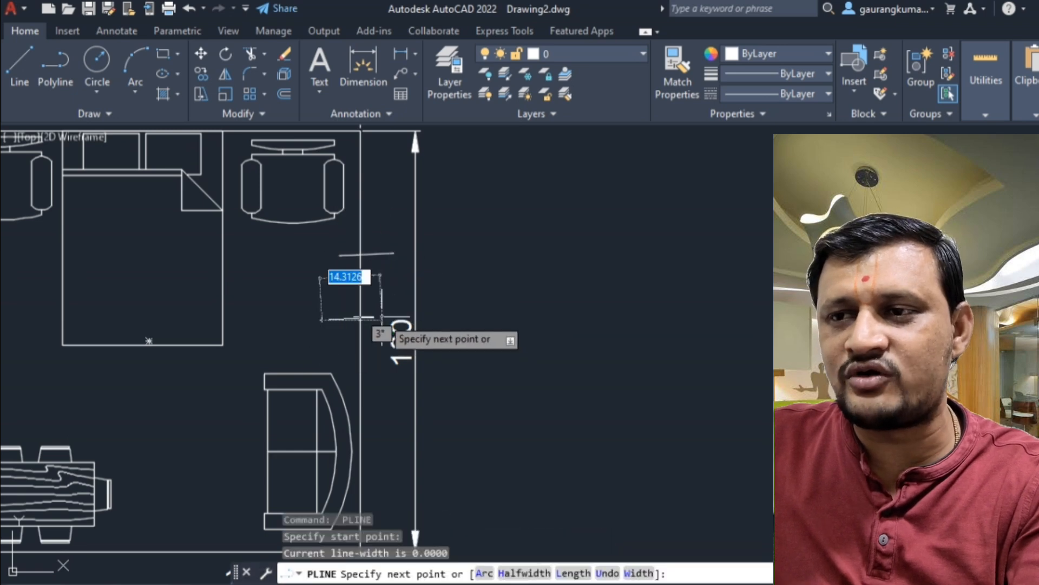
left_click(402, 341)
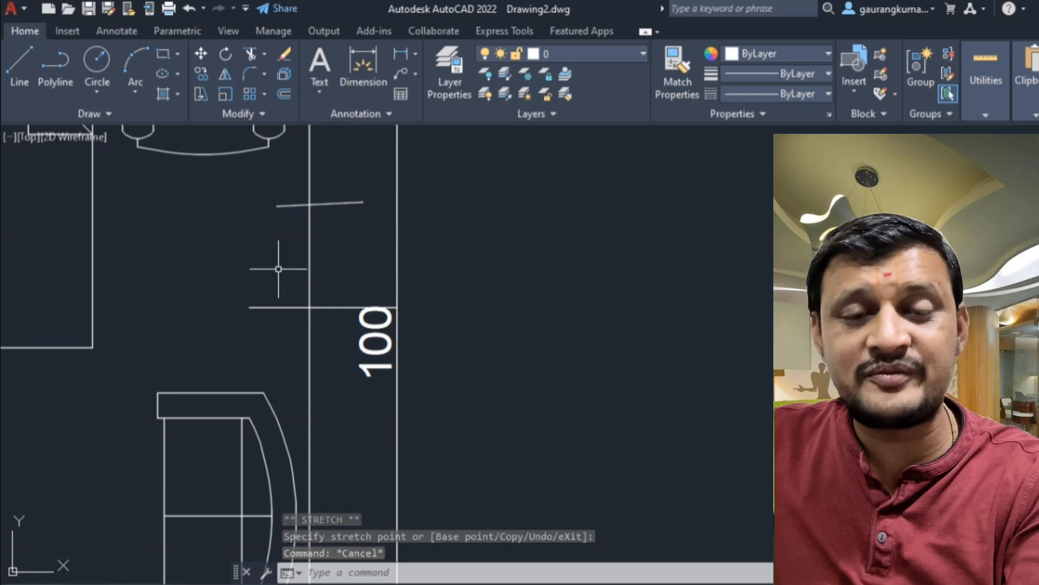
- Trim away the piece of the room's right wall lying between the two short crossing lines
middle_click_drag(279, 284, 322, 319)
scroll(324, 318, "down", 1)
scroll(310, 323, "up", 1)
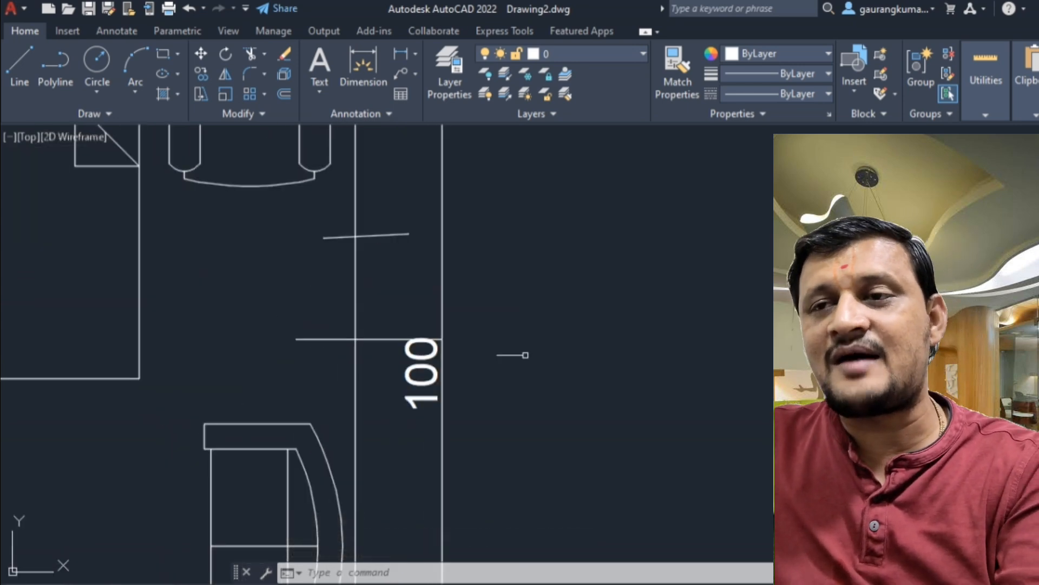
middle_click_drag(362, 211, 361, 284)
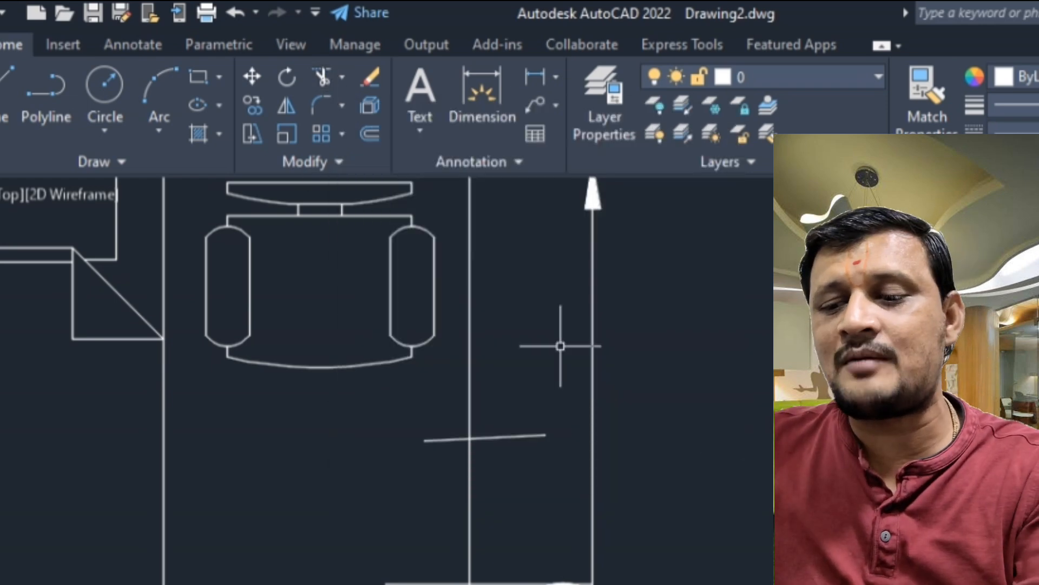
type("TR")
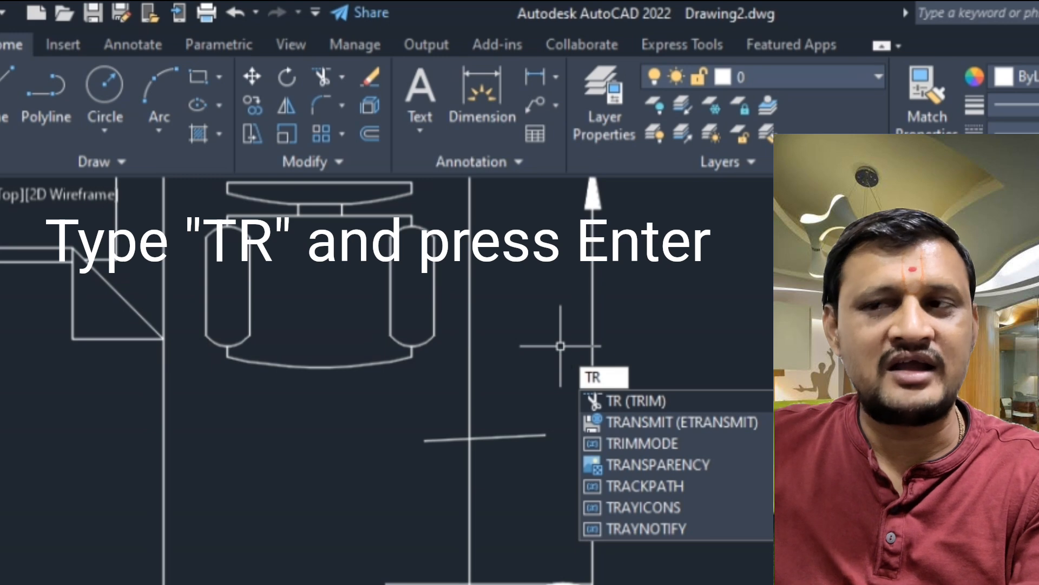
key("Return")
scroll(533, 305, "down", 3)
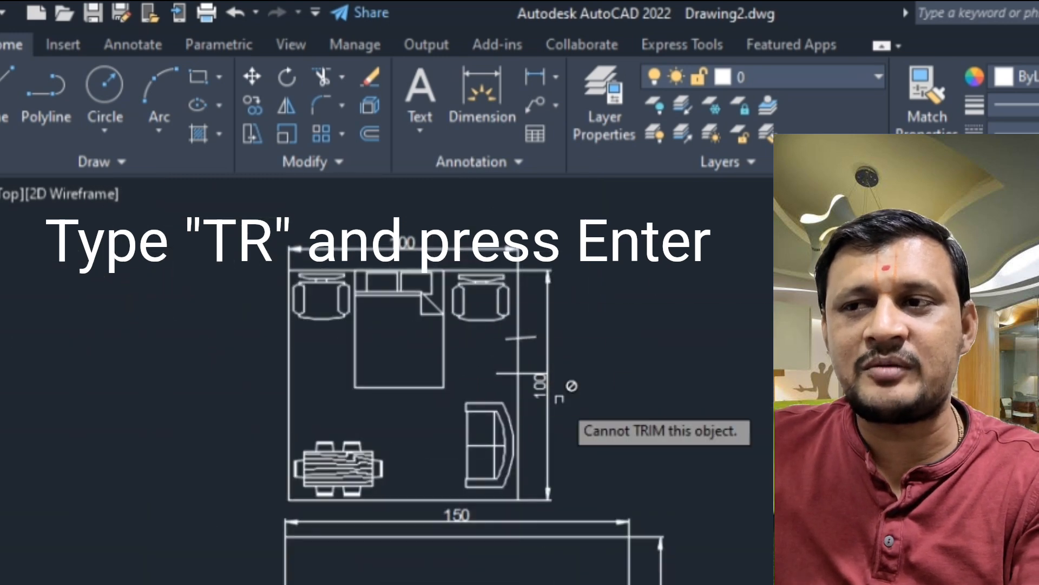
scroll(523, 333, "up", 6)
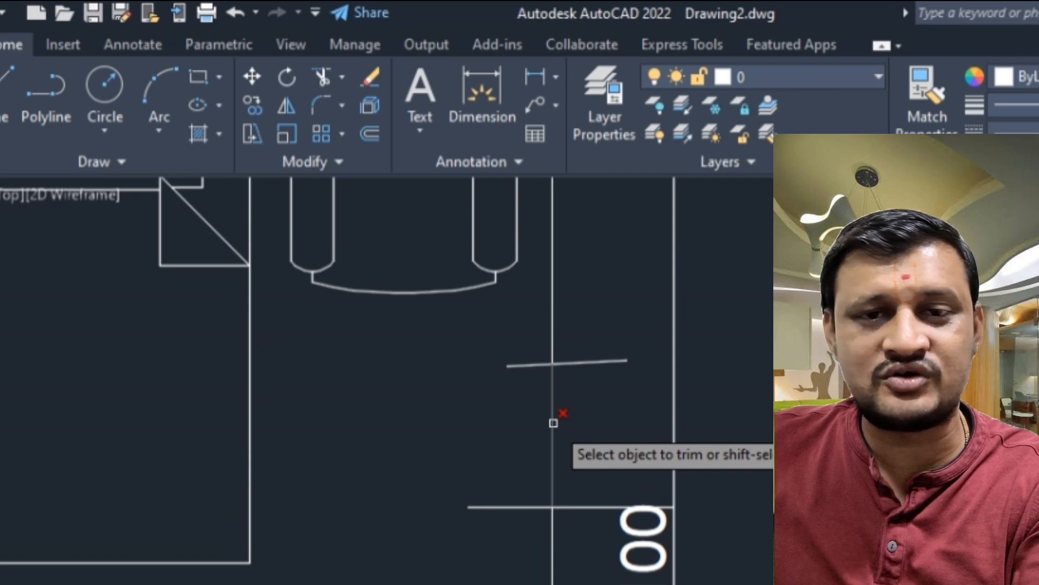
left_click(553, 422)
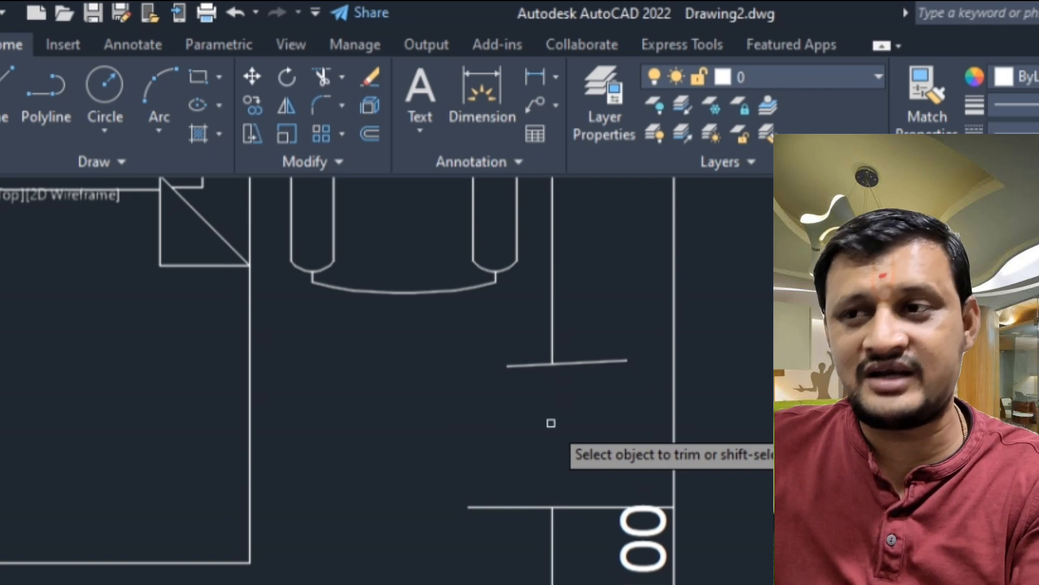
scroll(498, 392, "down", 2)
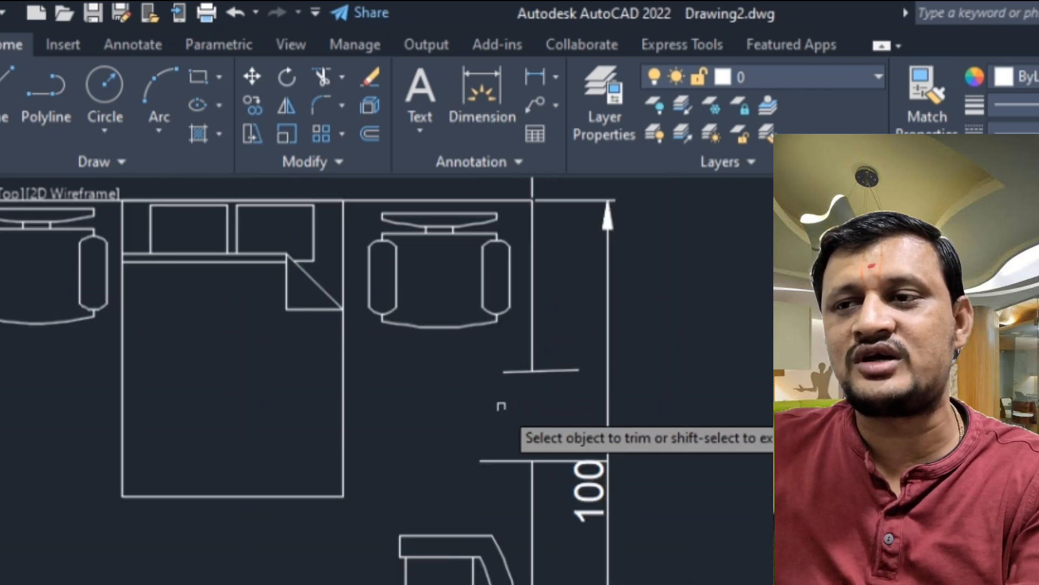
scroll(498, 408, "up", 2)
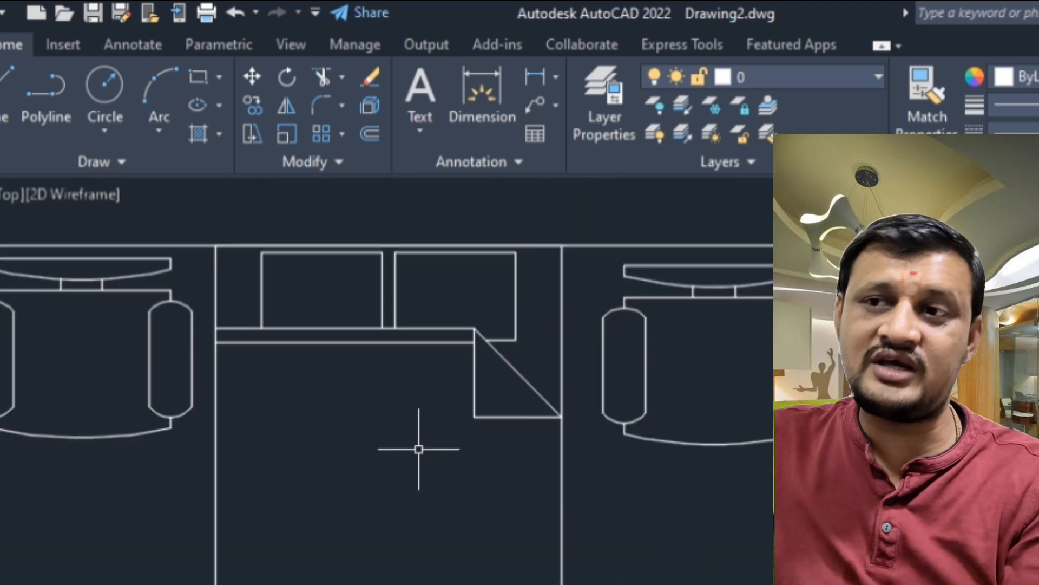
scroll(413, 353, "down", 2)
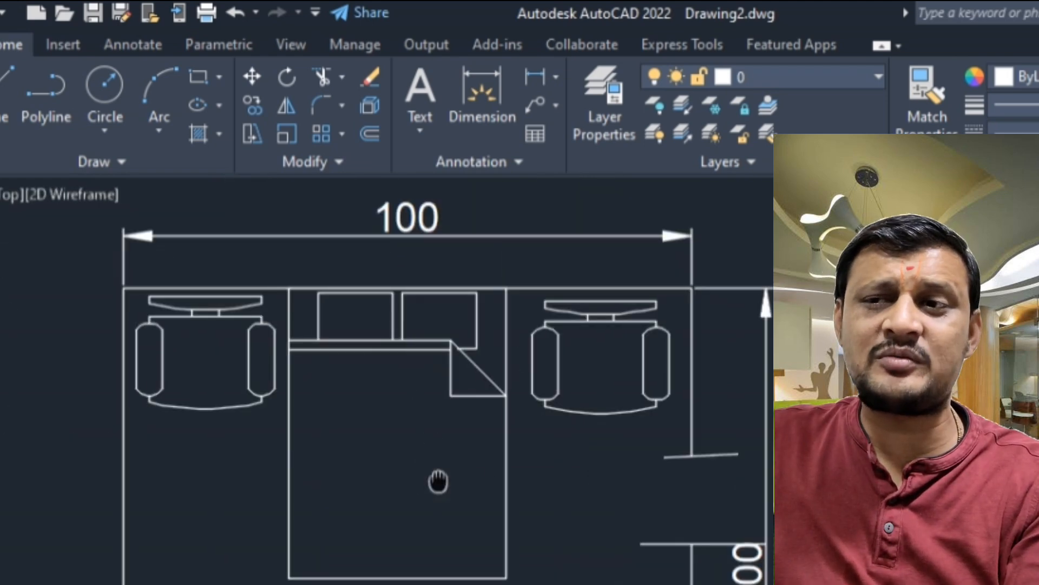